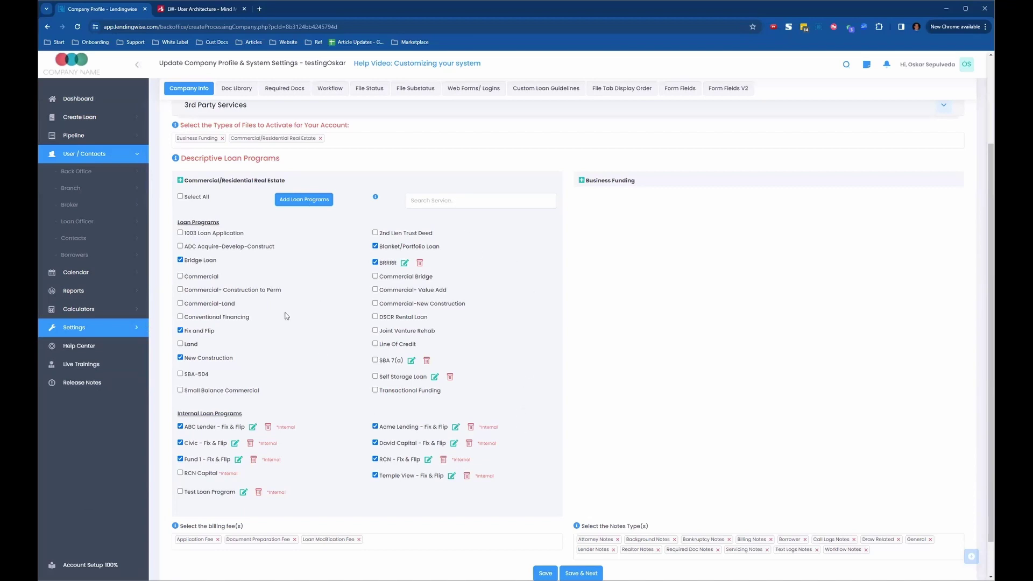
- Open the Corporate Branch profile from the list of branches
scroll(285, 316, up, 3)
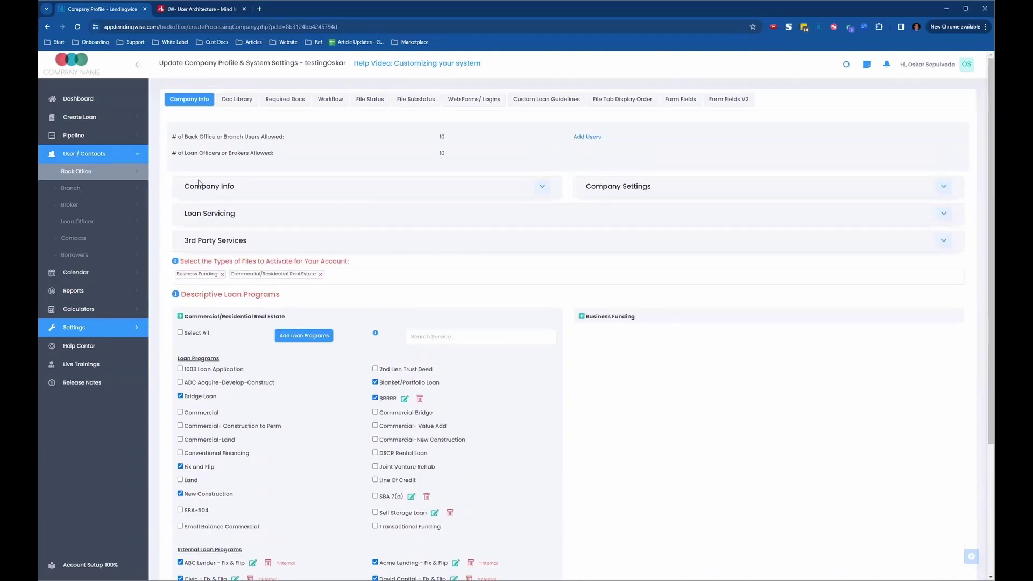
mouse_move(92, 192)
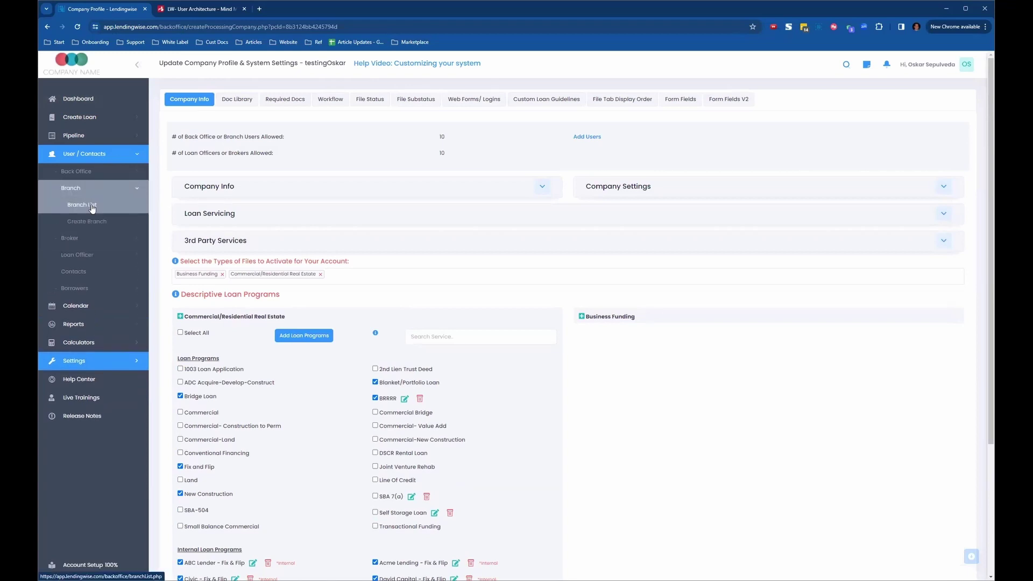
click(92, 207)
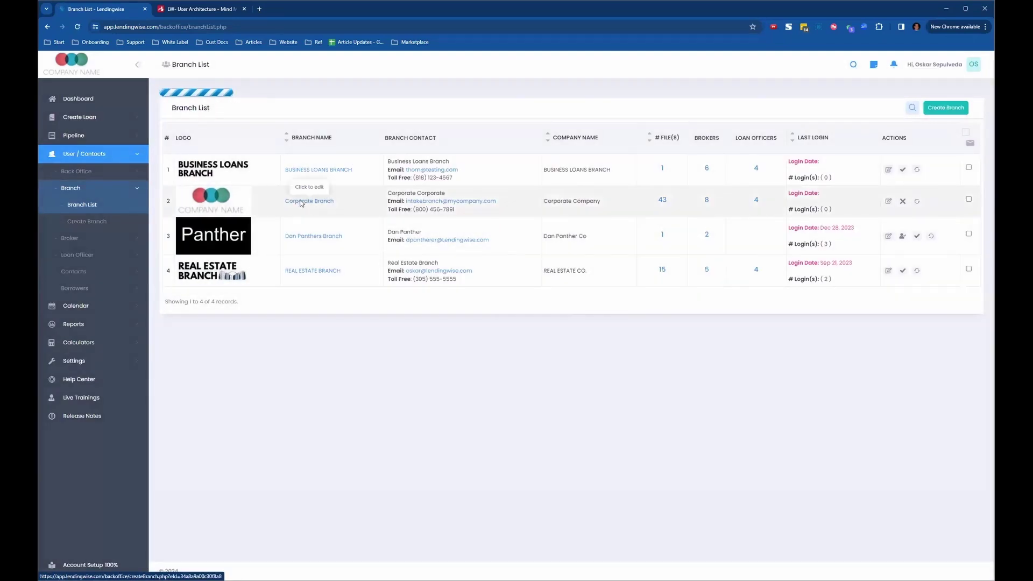
click(295, 195)
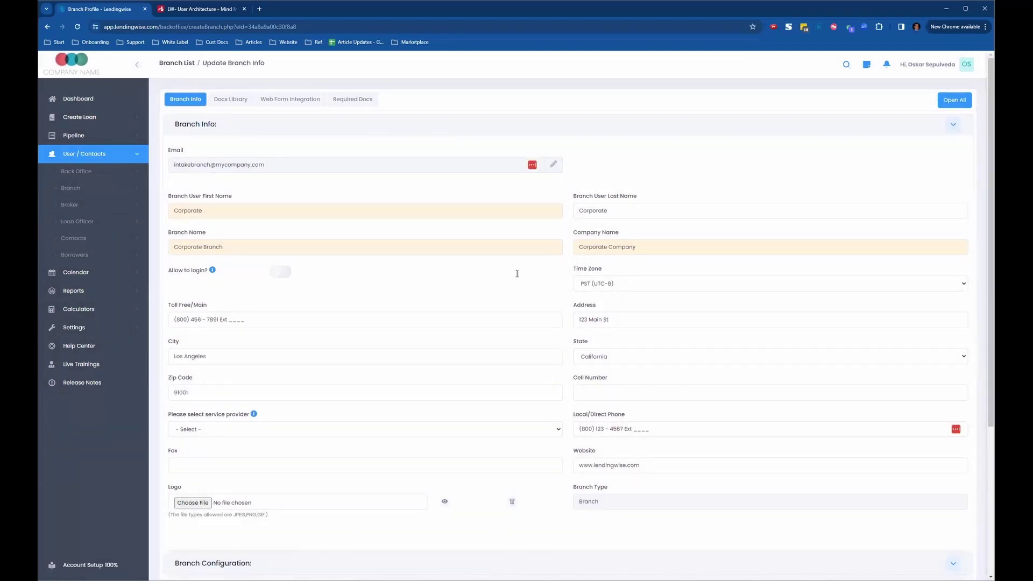
- Open the first Real Estate URL link of the Quick App in the branch's web form integration settings
click(293, 101)
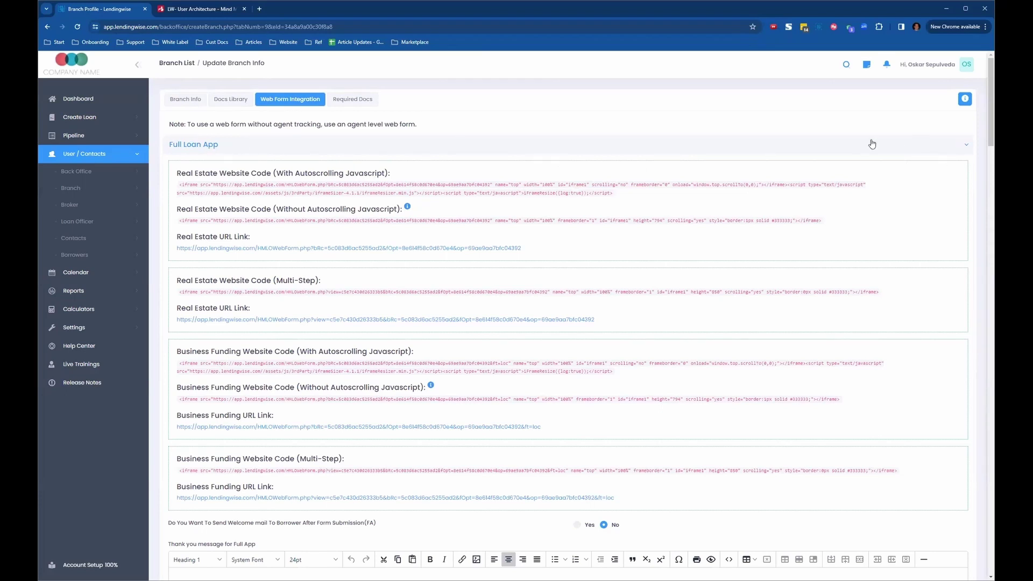
click(473, 140)
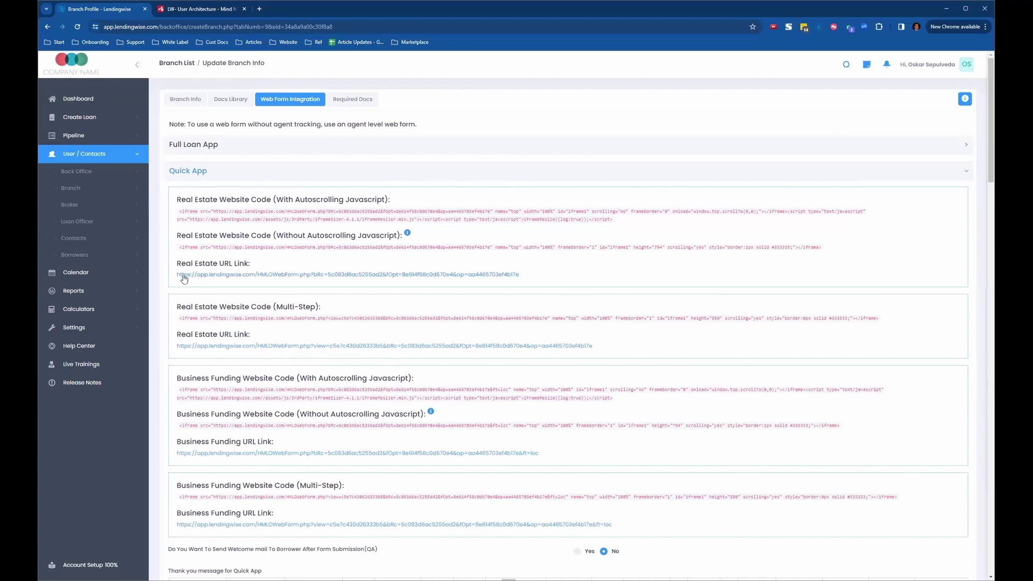
drag(193, 274, 532, 289)
click(564, 270)
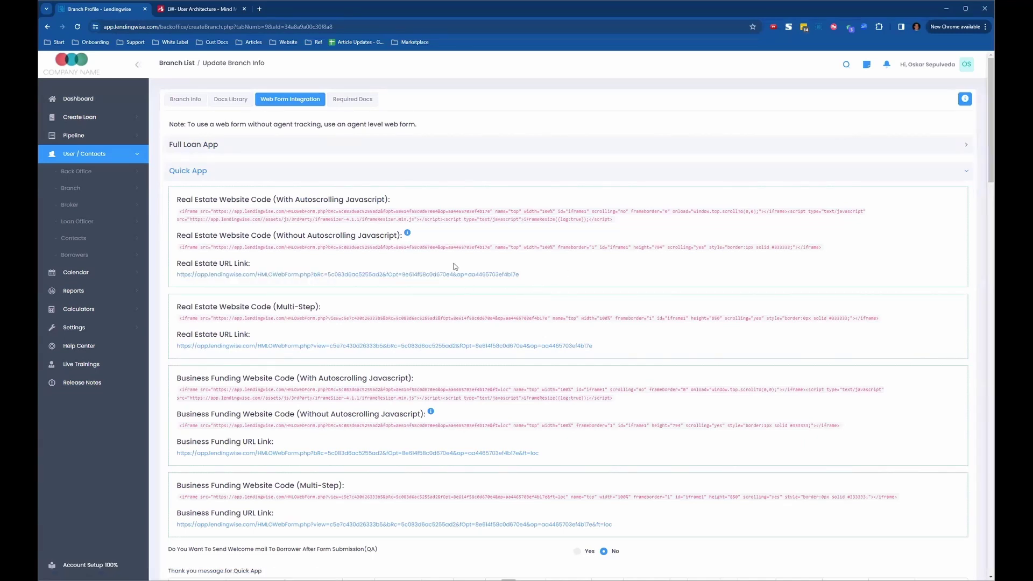
click(344, 275)
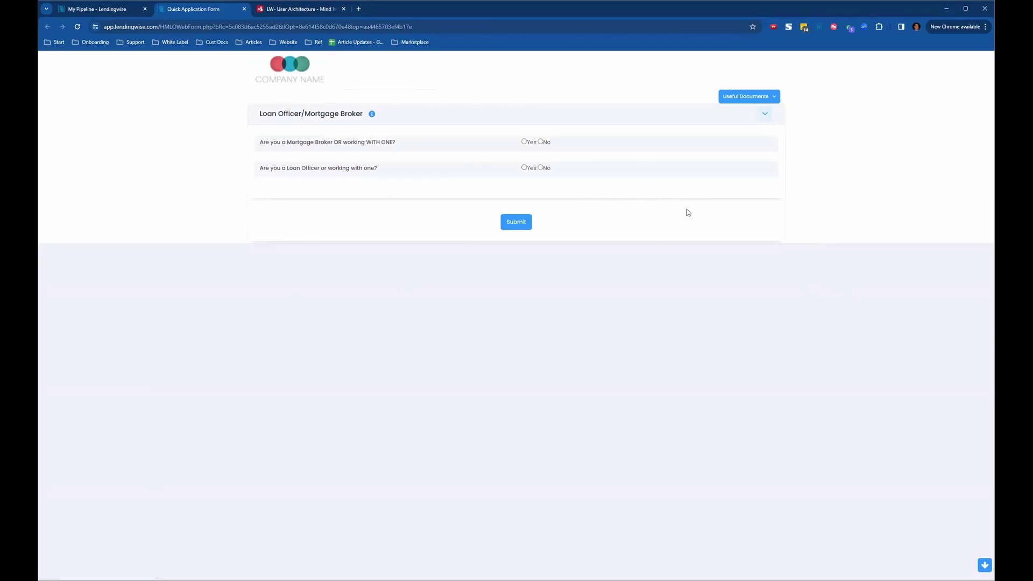
- Answer No to both the mortgage broker and loan officer questions and choose Fix and Flip as the loan program
click(540, 142)
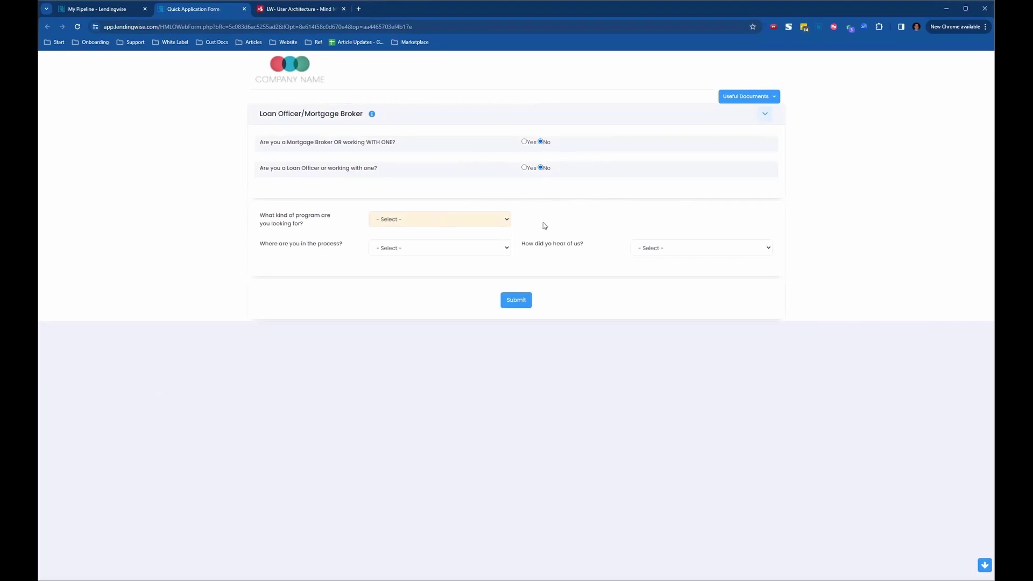
click(504, 219)
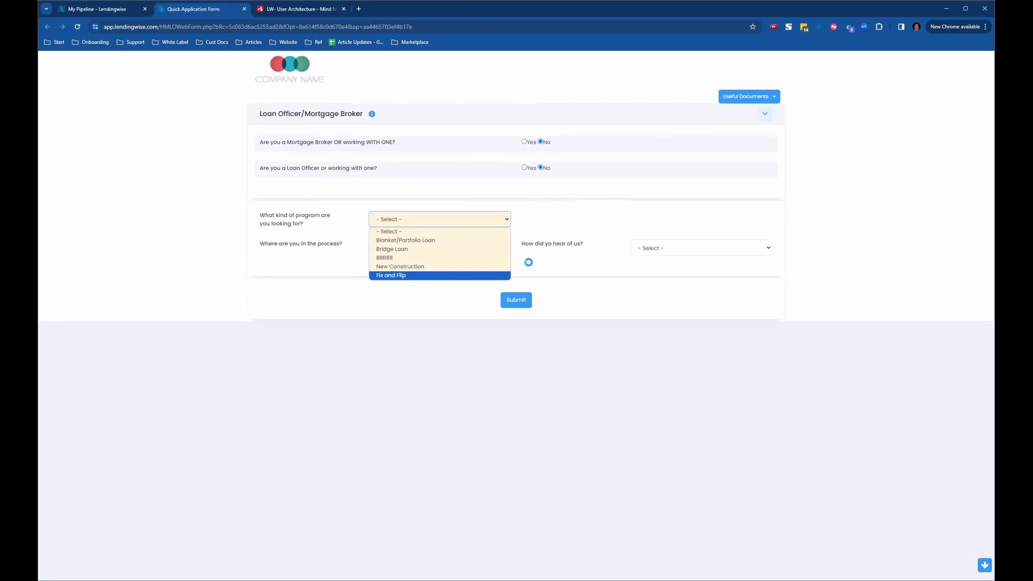
click(430, 275)
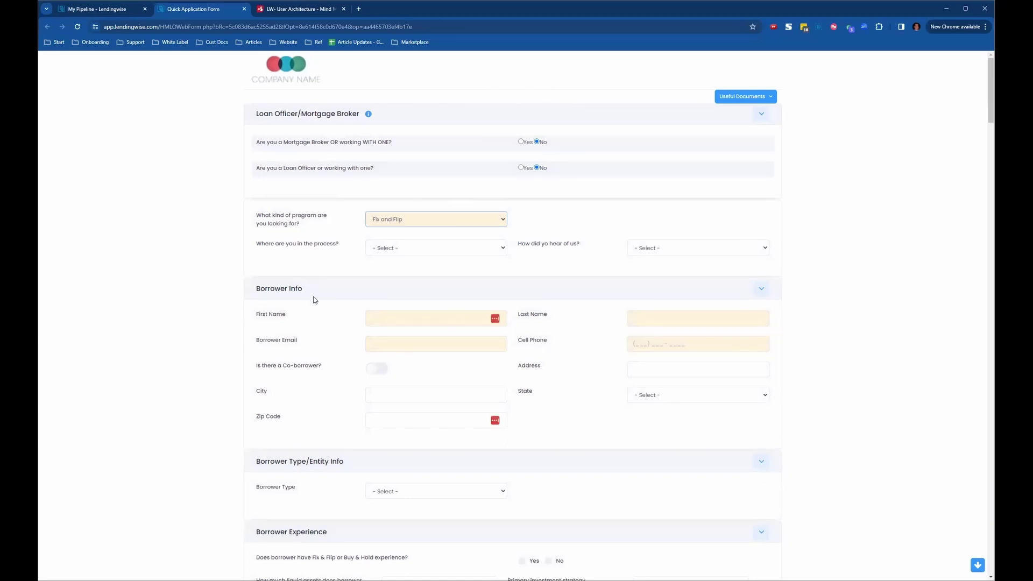
- Review the application's sections from Borrower Info through assets, real estate schedule and other mortgage loans to Loan Terms
scroll(231, 306, down, 1)
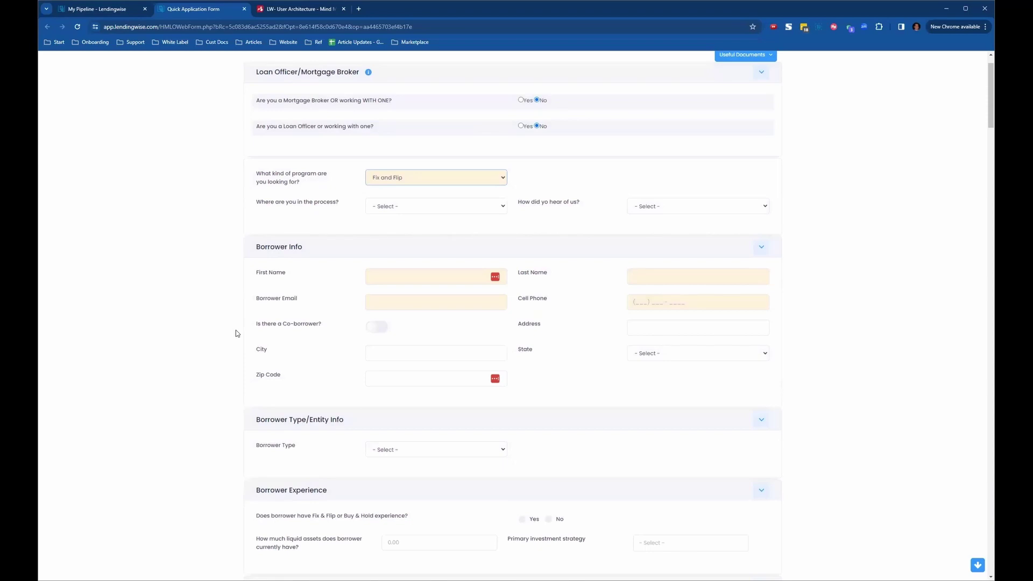
scroll(235, 333, down, 3)
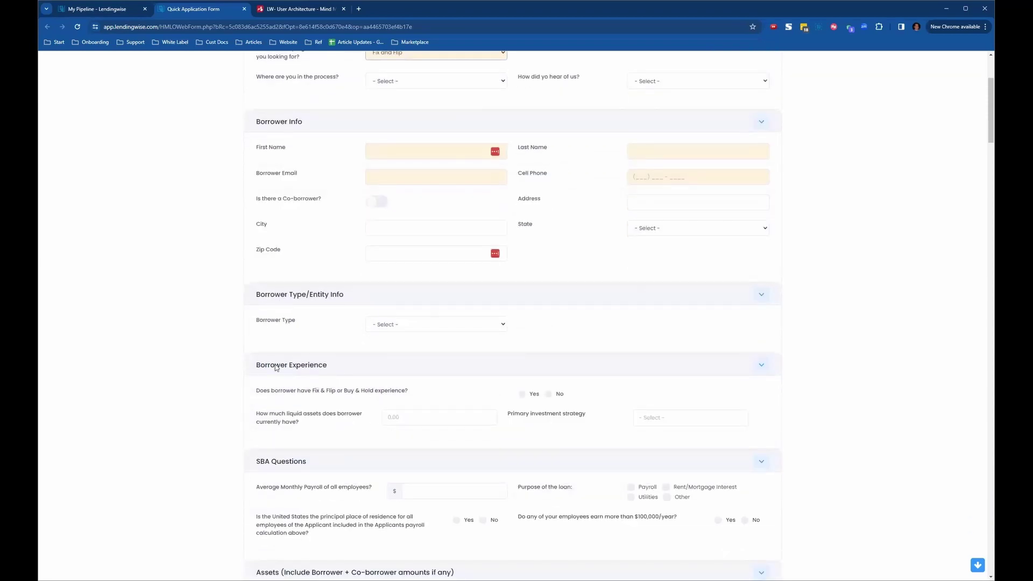
scroll(275, 368, down, 1)
scroll(292, 349, down, 6)
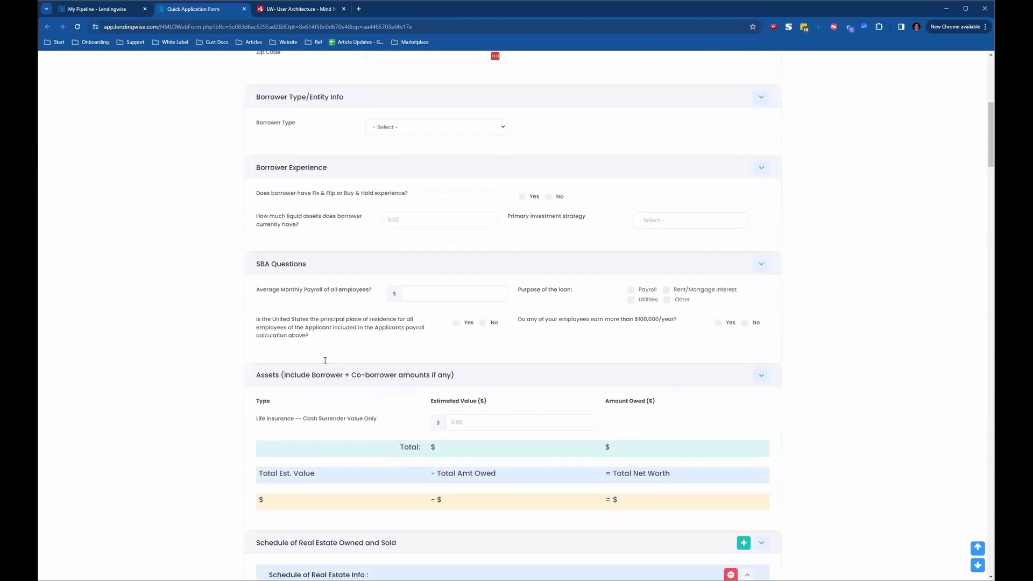
scroll(312, 355, down, 3)
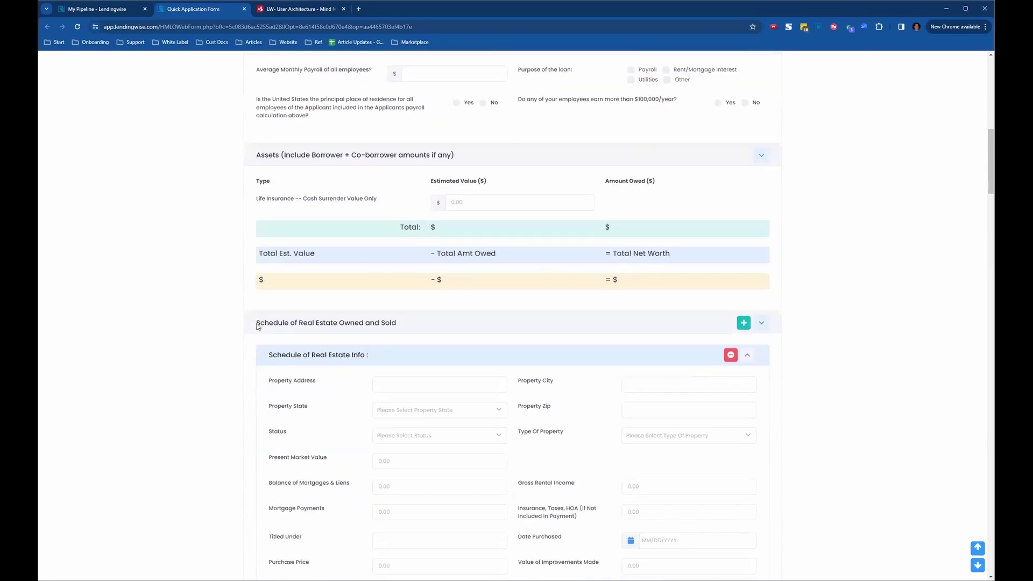
scroll(279, 318, down, 4)
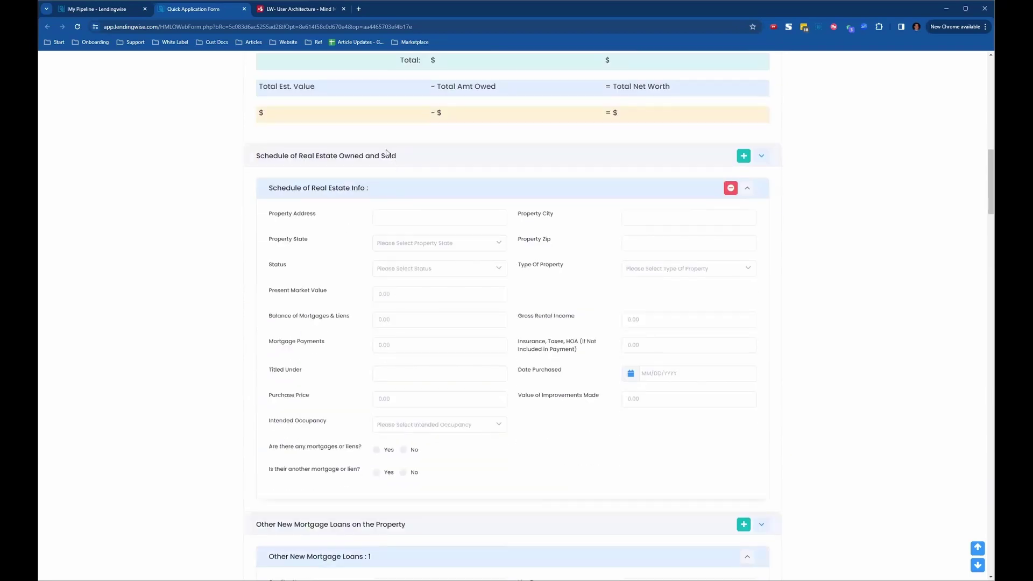
scroll(276, 370, down, 8)
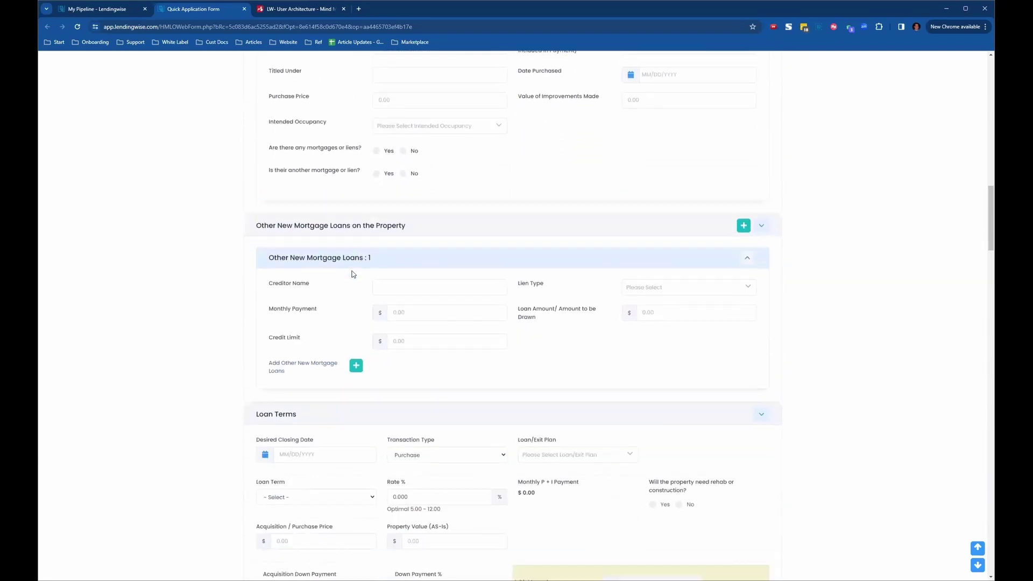
scroll(276, 370, down, 5)
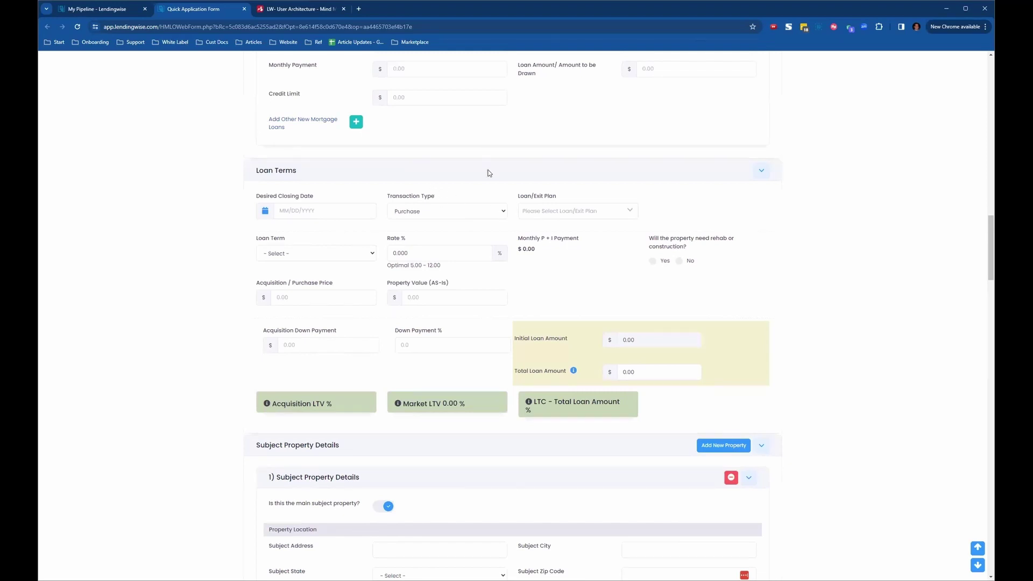
- Examine the available Transaction Type options in the Loan Terms section
click(481, 212)
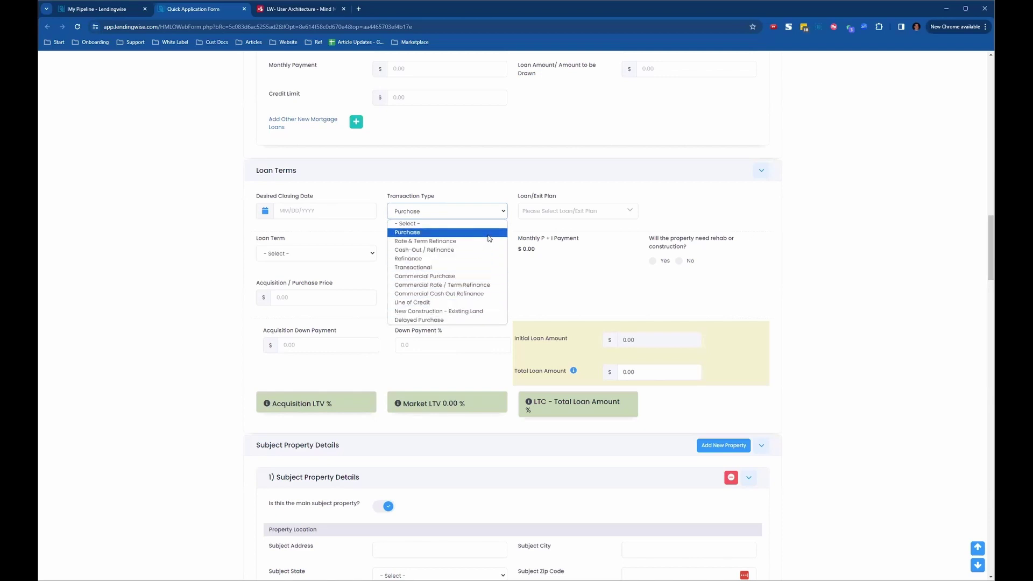
click(487, 213)
click(487, 213)
click(210, 223)
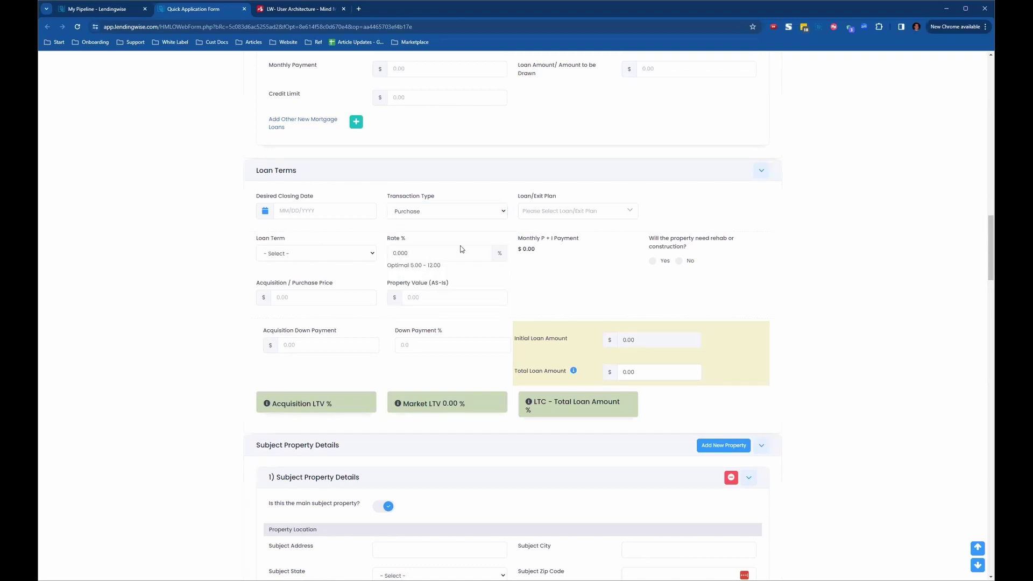
click(496, 212)
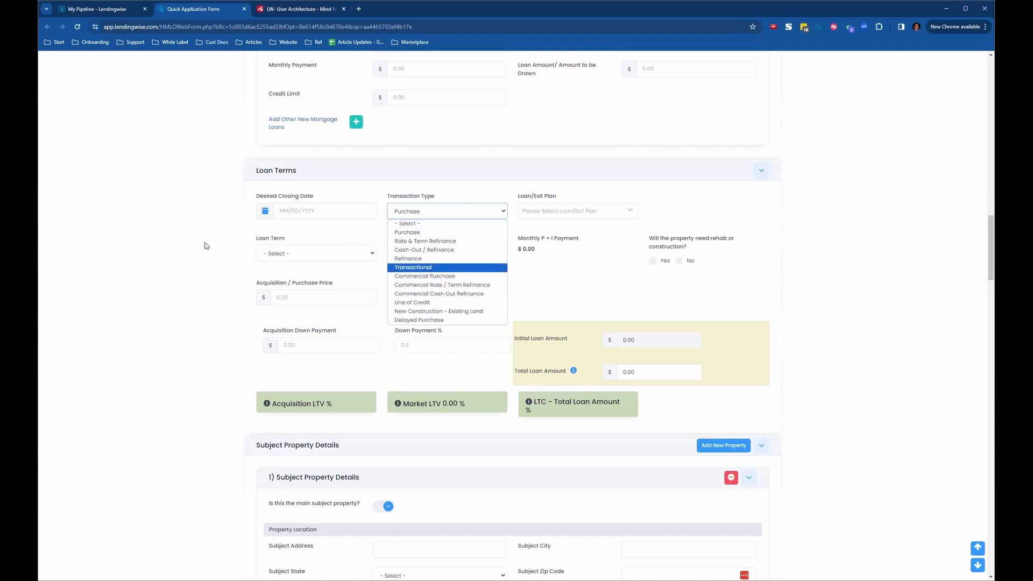
- Look through the full range of Loan Term options without choosing one
click(269, 253)
click(269, 253)
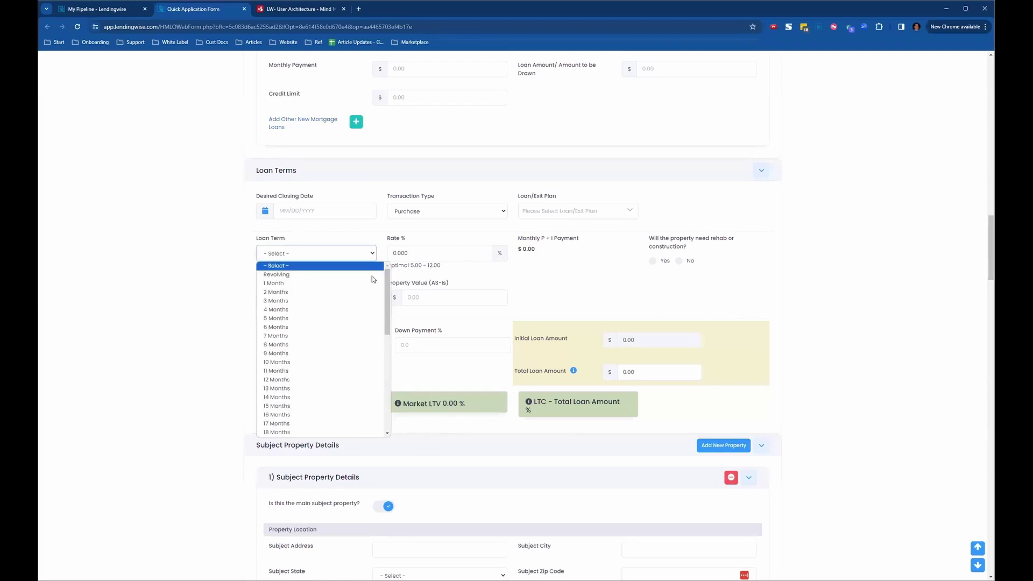
scroll(384, 301, down, 10)
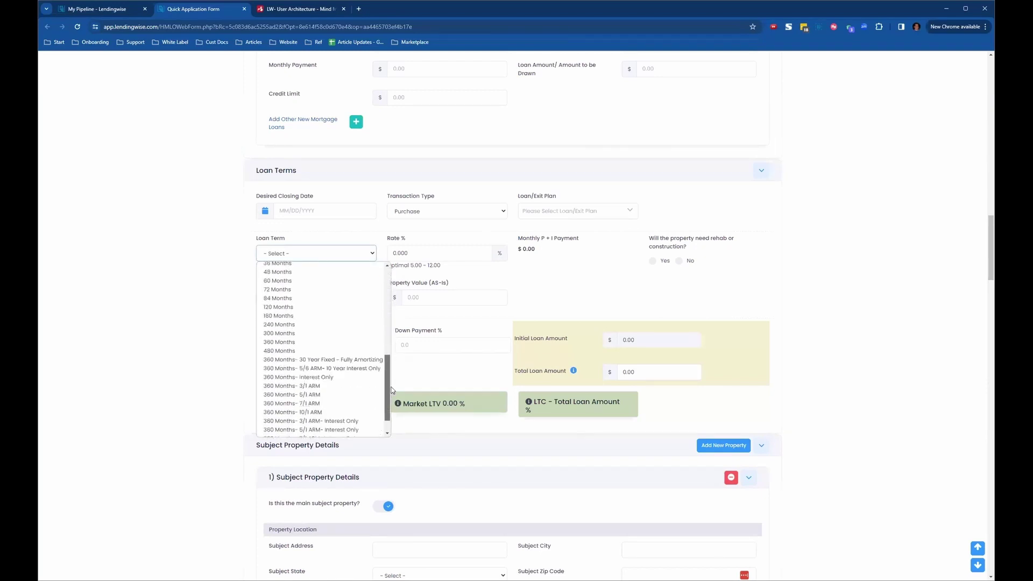
drag(392, 360, 387, 233)
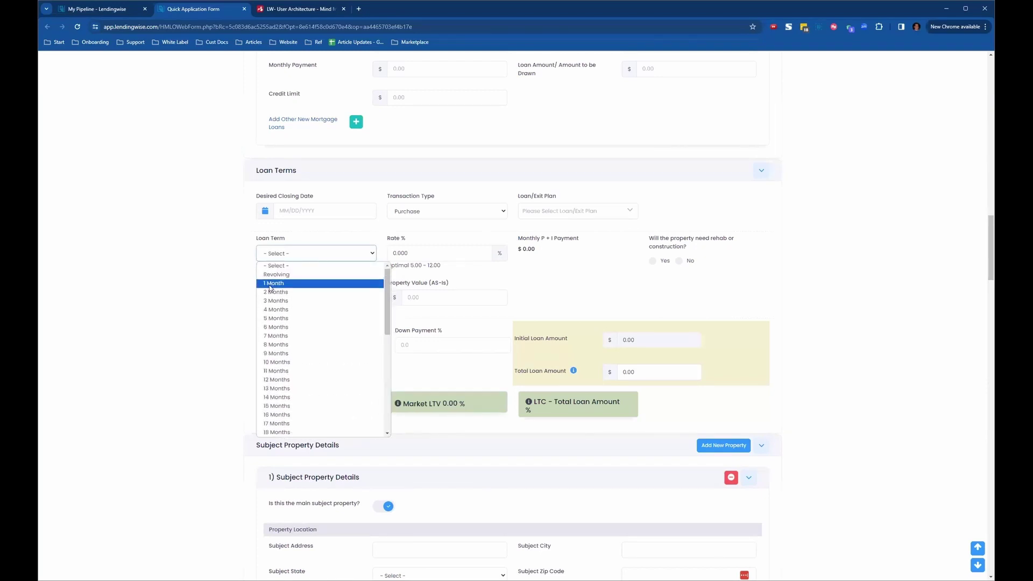
scroll(327, 390, down, 10)
drag(327, 390, 154, 235)
click(154, 235)
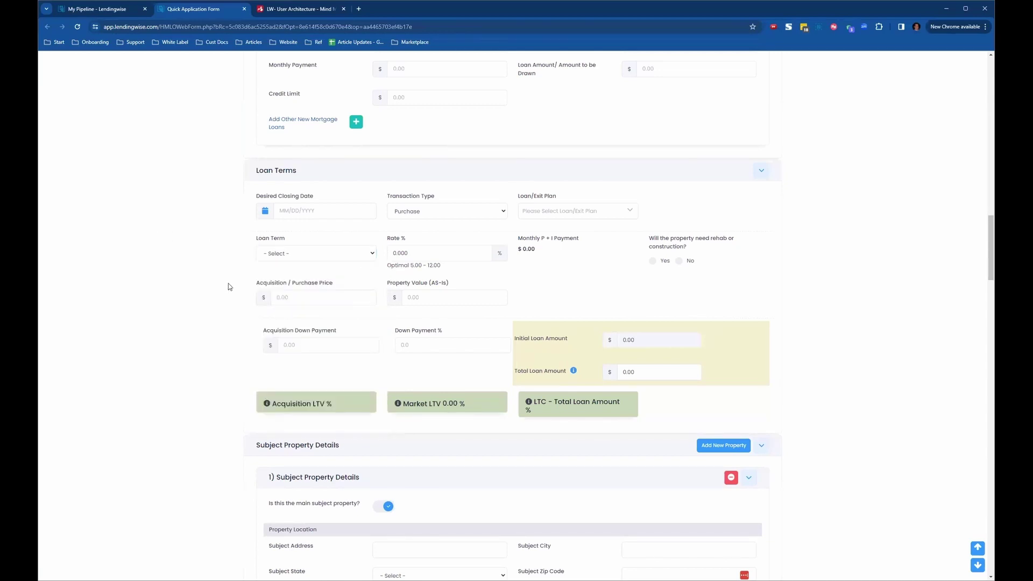
- Examine the Subject Property Details section and look through its full list of Subject Property Type options without choosing one
scroll(228, 286, down, 5)
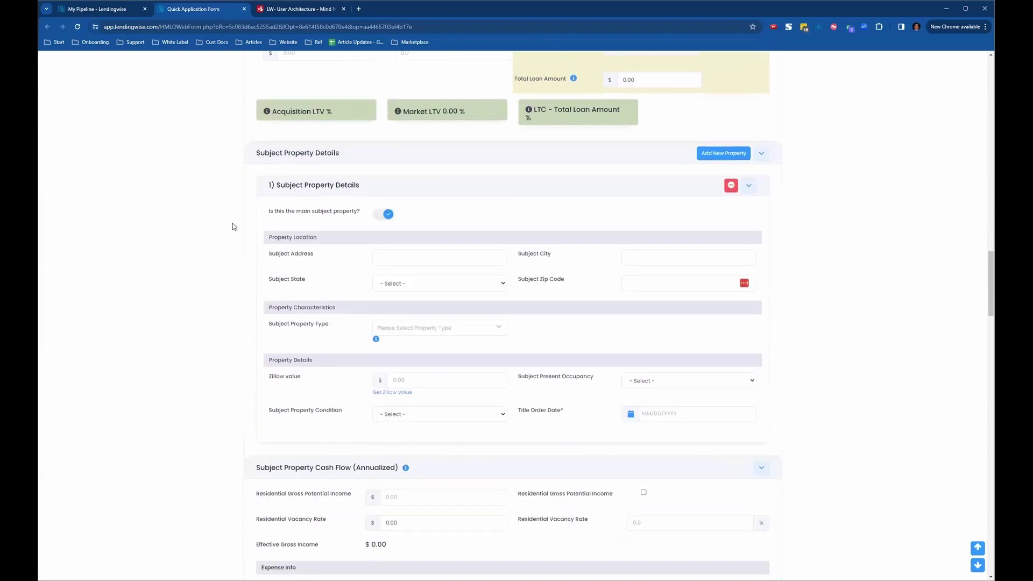
drag(259, 154, 359, 152)
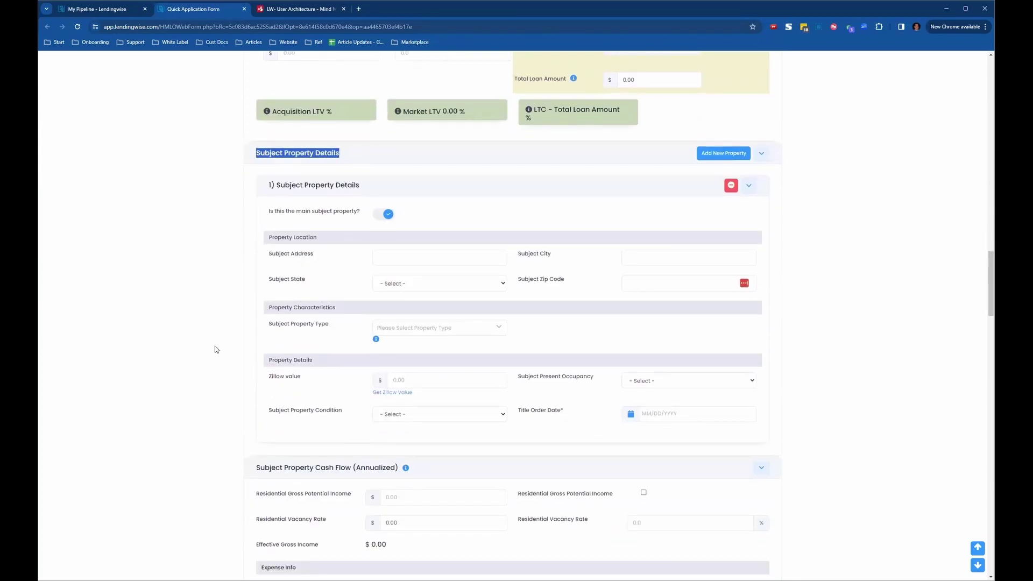
drag(267, 325, 329, 325)
click(599, 331)
click(494, 330)
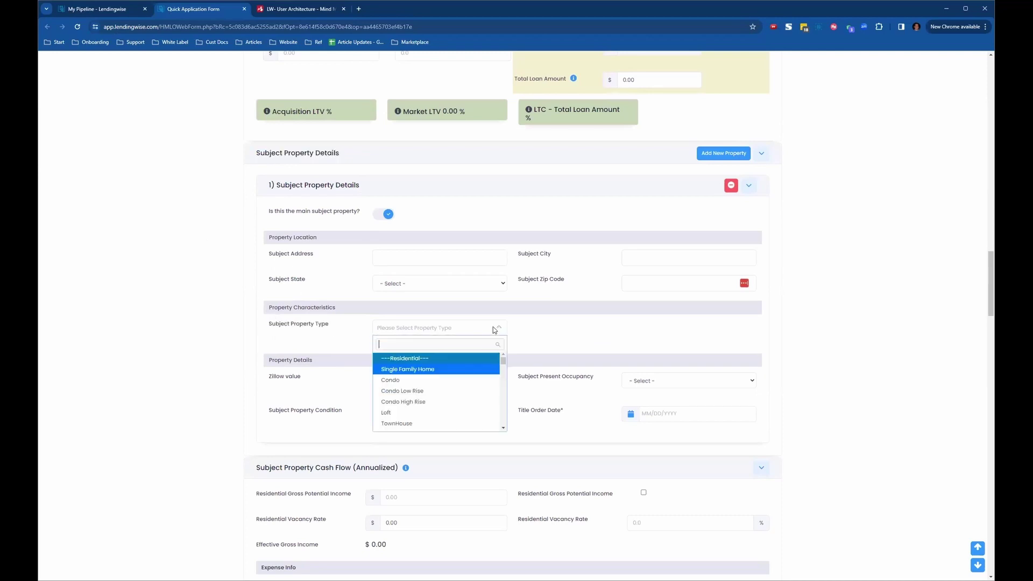
scroll(571, 322, down, 2)
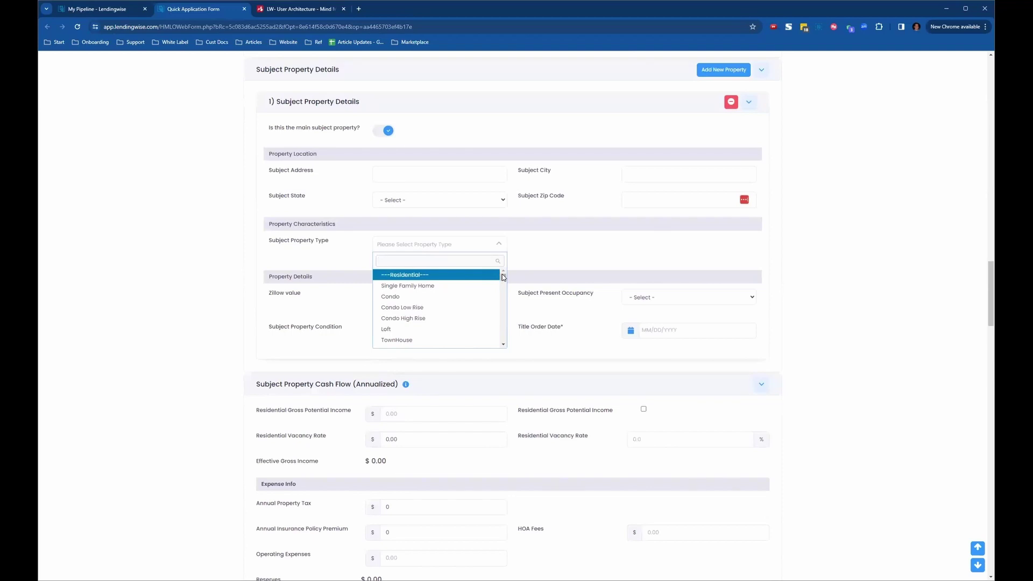
drag(504, 279, 505, 344)
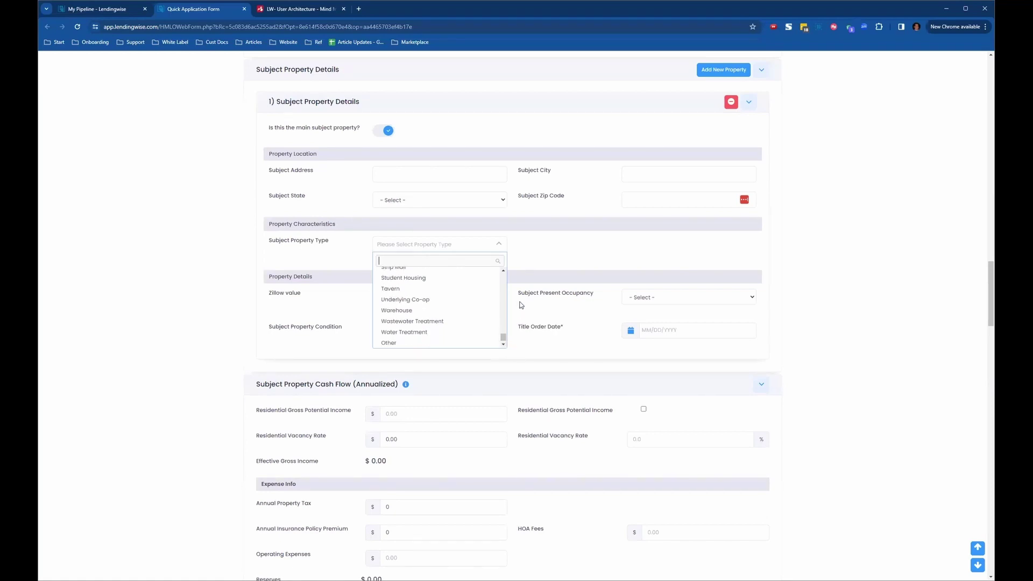
drag(504, 338, 505, 274)
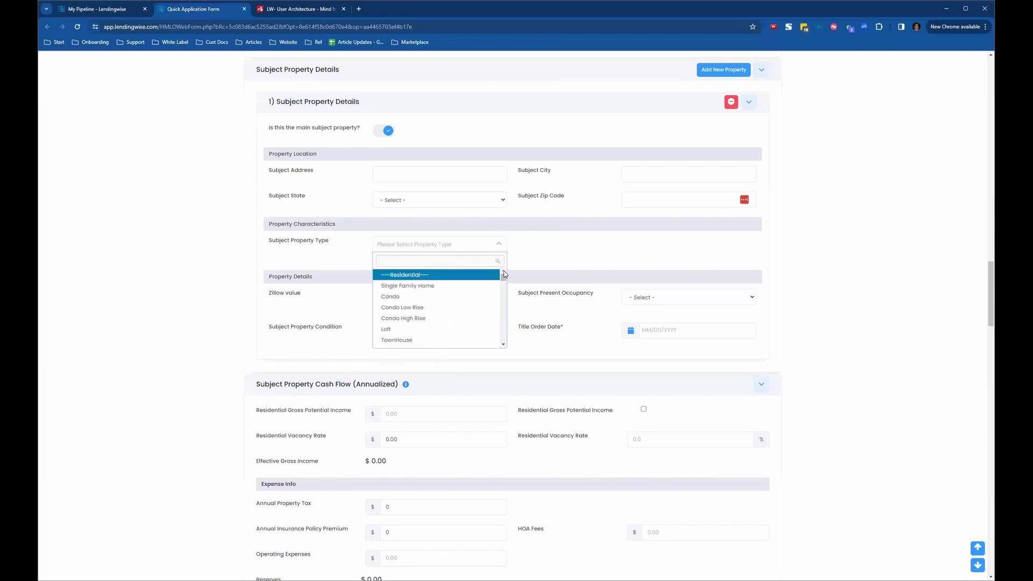
scroll(422, 328, down, 1)
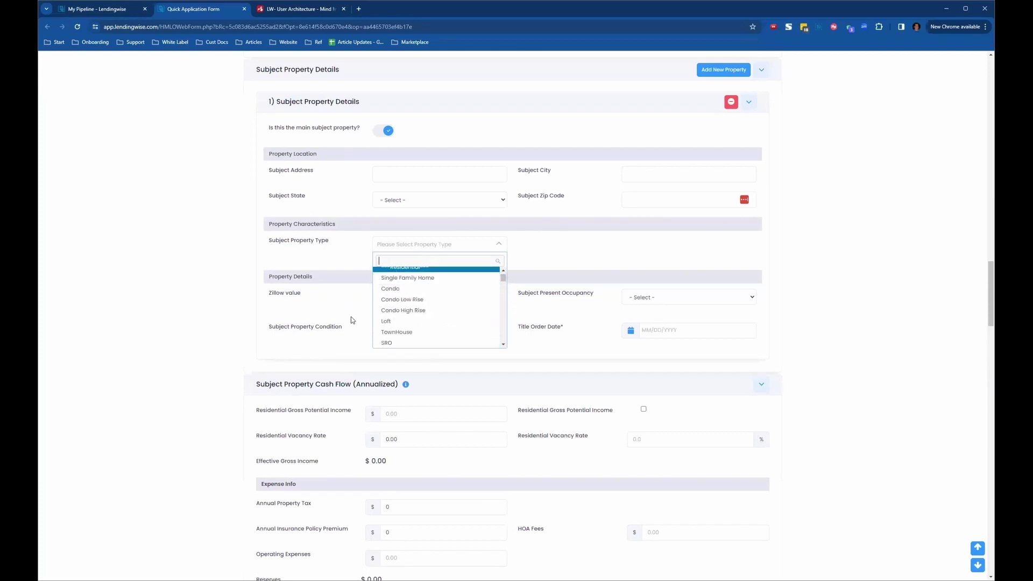
click(203, 275)
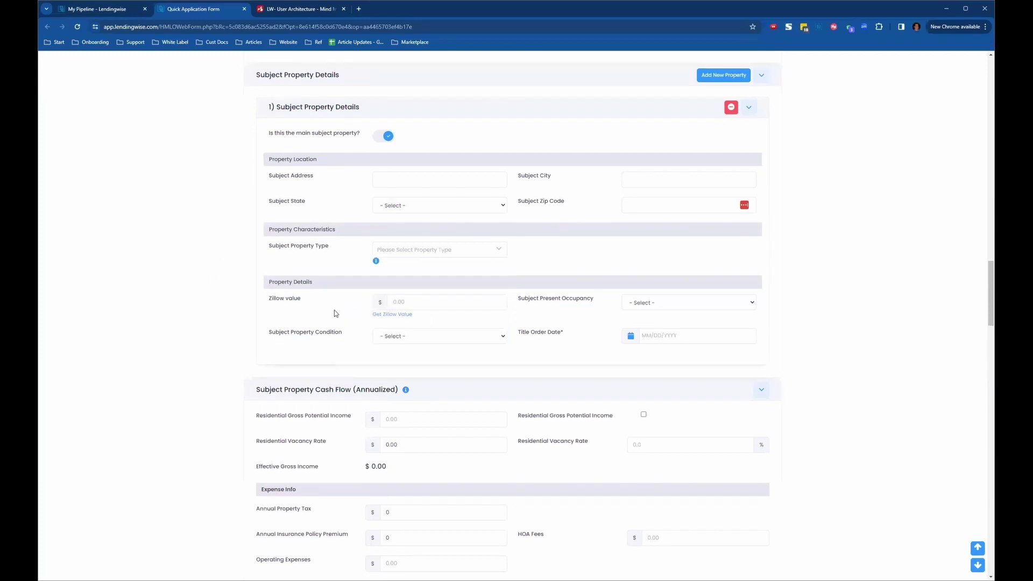
- Return to the program selection and Borrower Info fields near the start of the application
scroll(334, 310, up, 2)
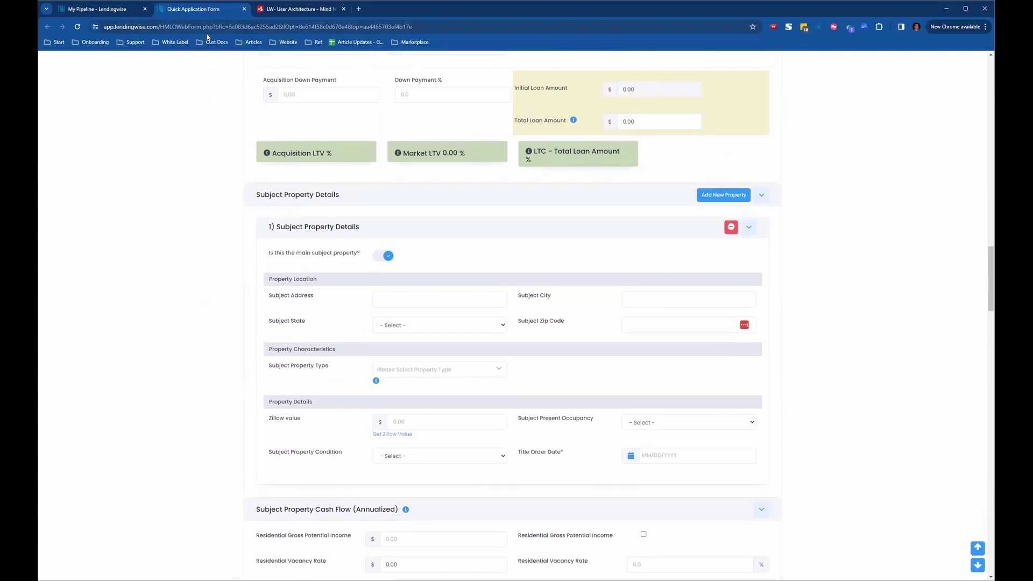
scroll(184, 279, up, 8)
scroll(186, 242, up, 20)
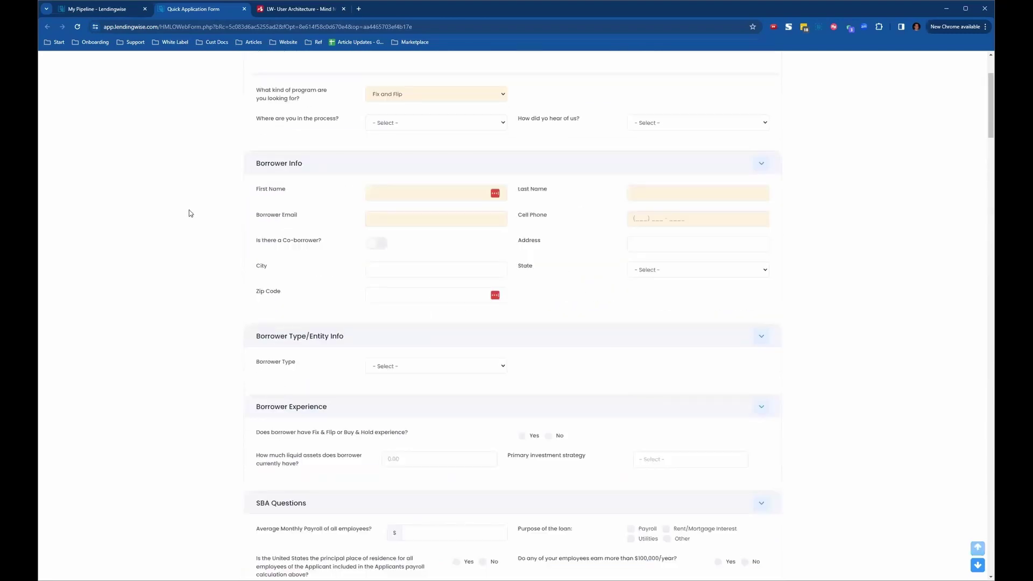
- Return to the back office and open the Custom Loan Guidelines in the platform settings
click(108, 10)
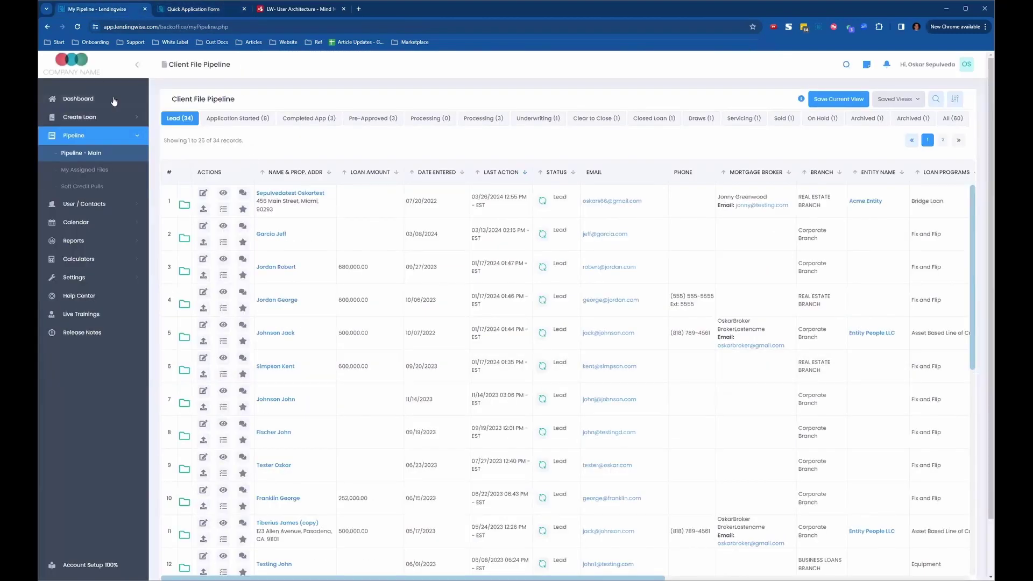
click(102, 141)
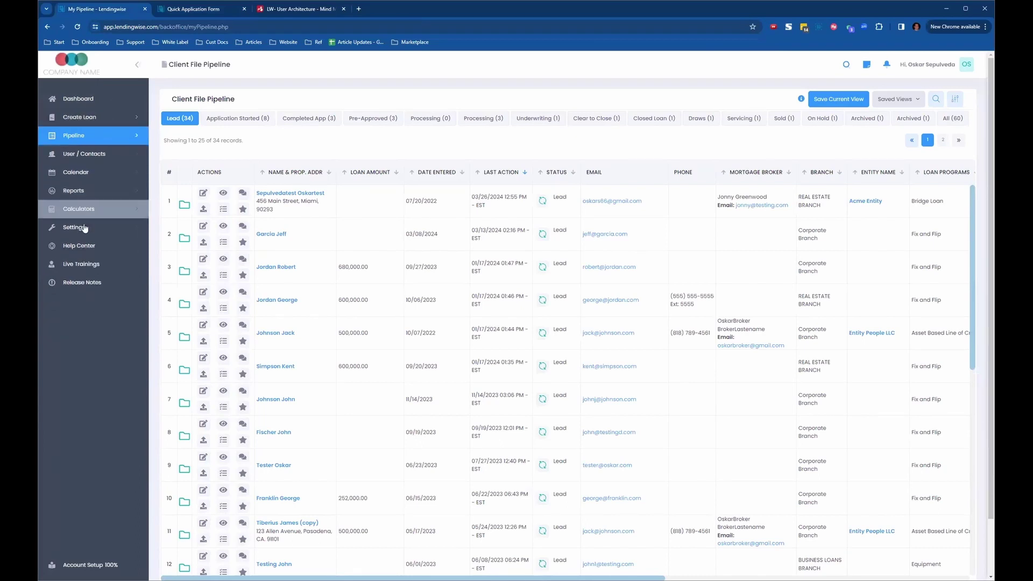
click(84, 228)
click(115, 243)
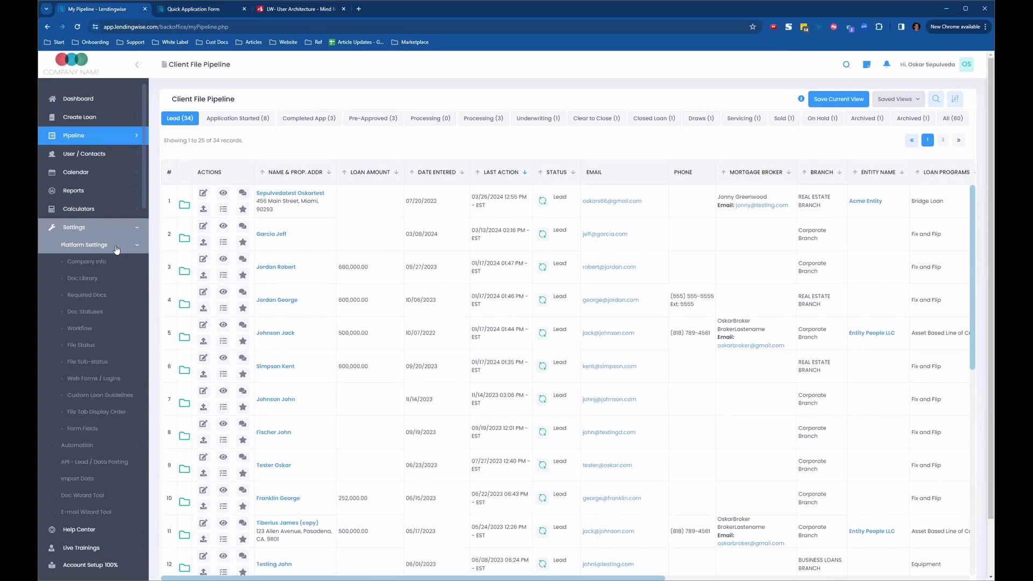
click(102, 396)
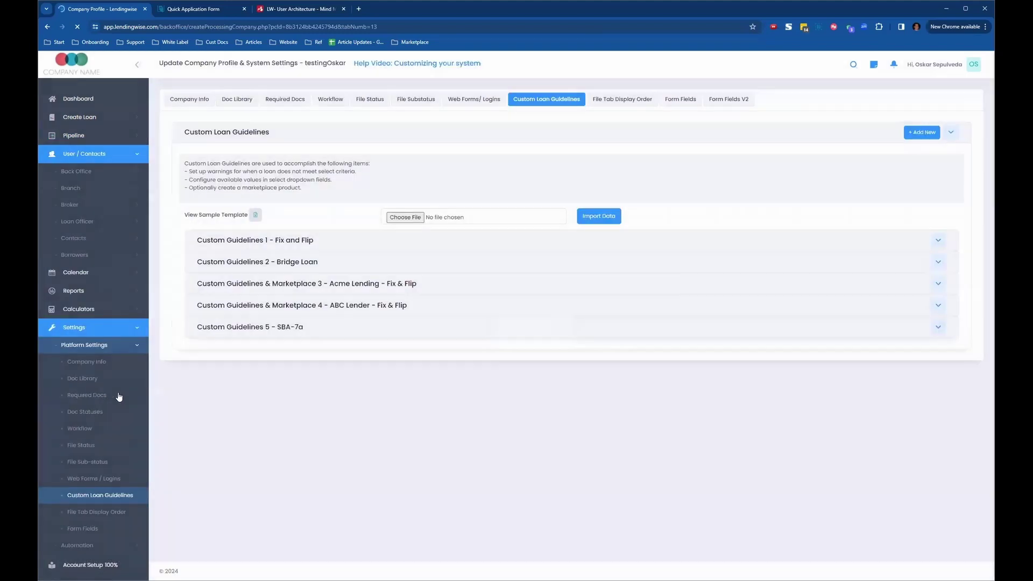
scroll(65, 290, down, 2)
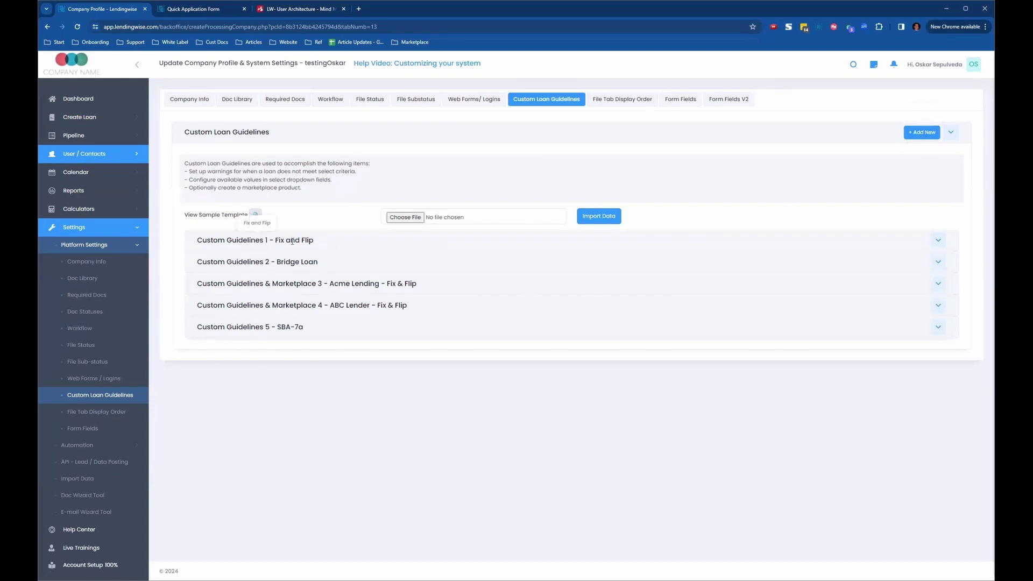
- Expand Custom Guidelines 1 - Fix and Flip and view its editing form, closing it without changes
click(938, 240)
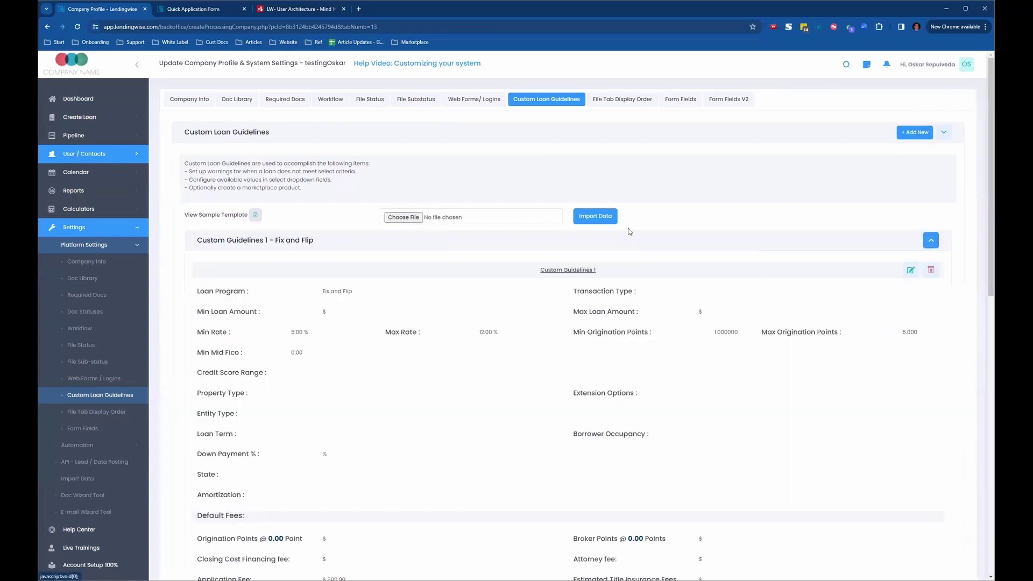
click(916, 273)
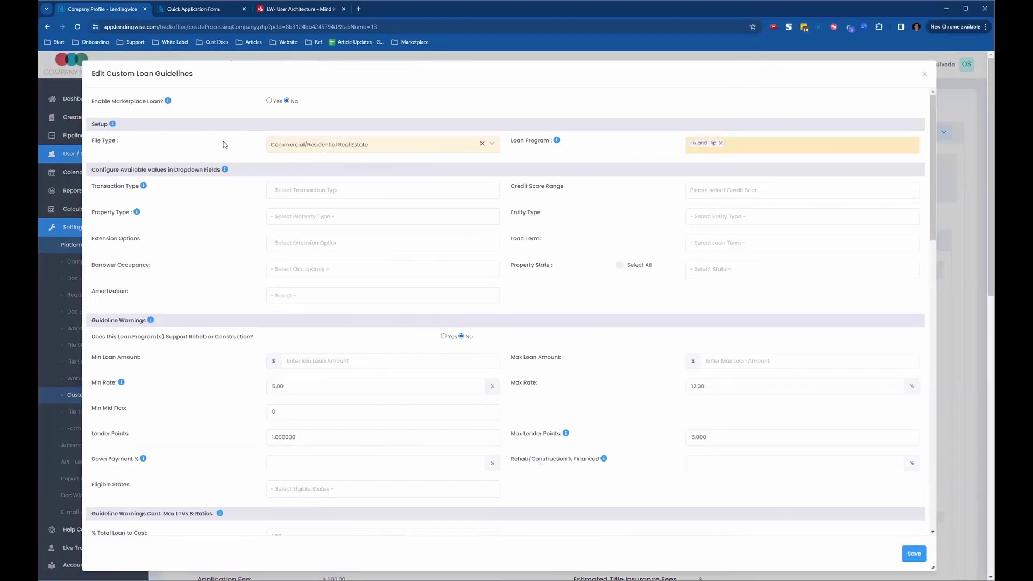
click(925, 74)
- View the Loan Program choices in a blank loan guideline form and close it without saving
click(450, 244)
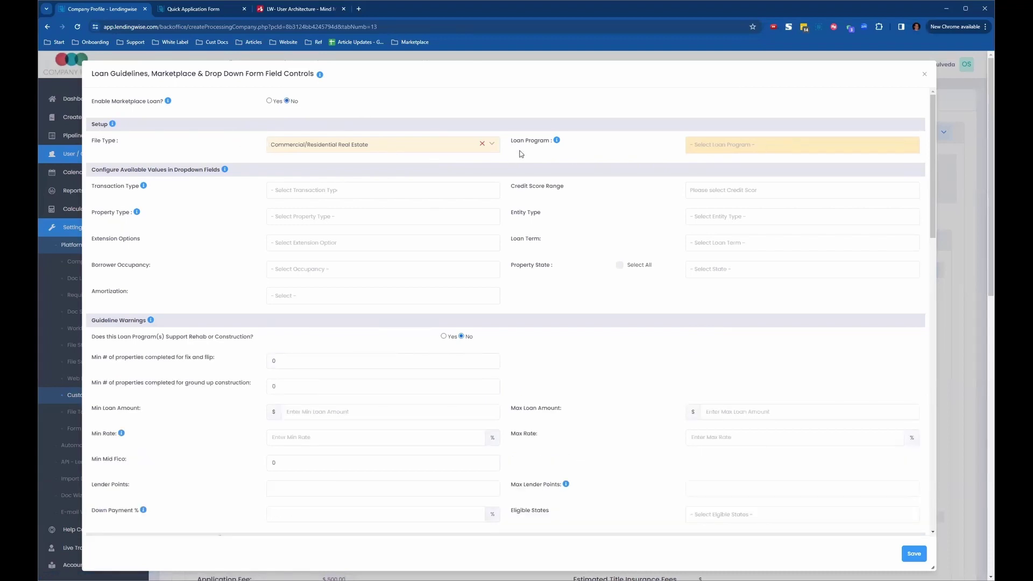
click(721, 144)
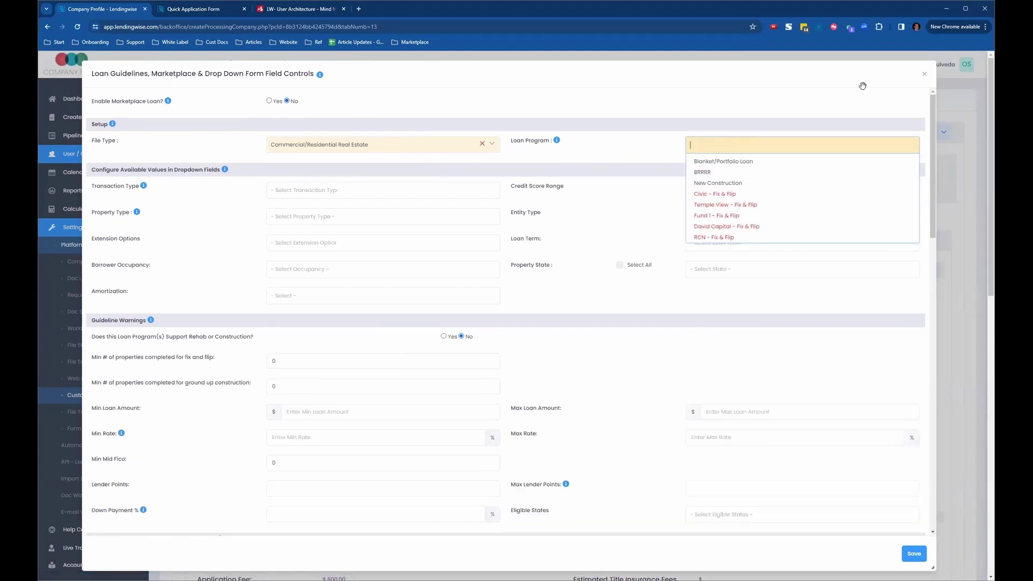
click(642, 97)
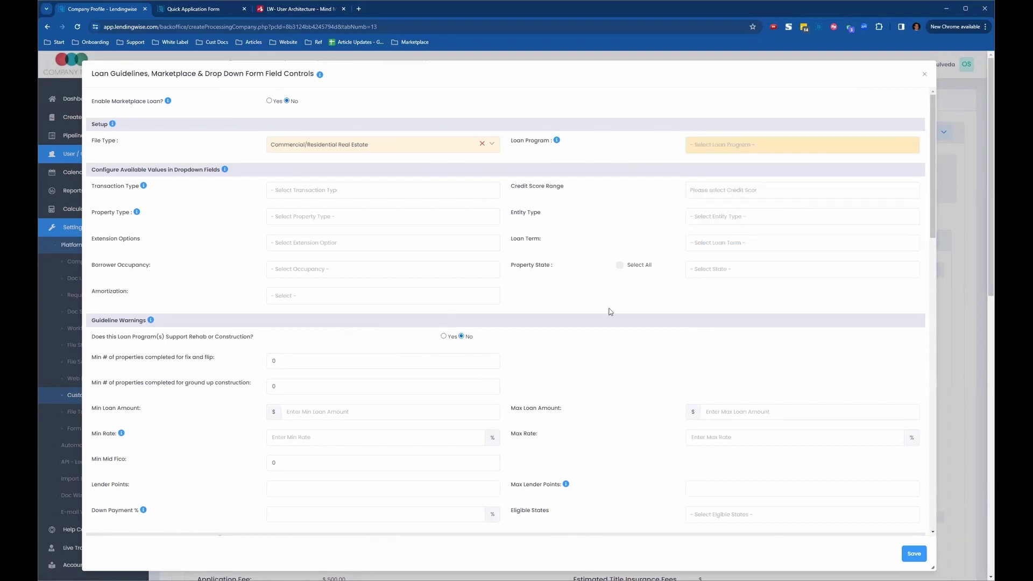
click(924, 73)
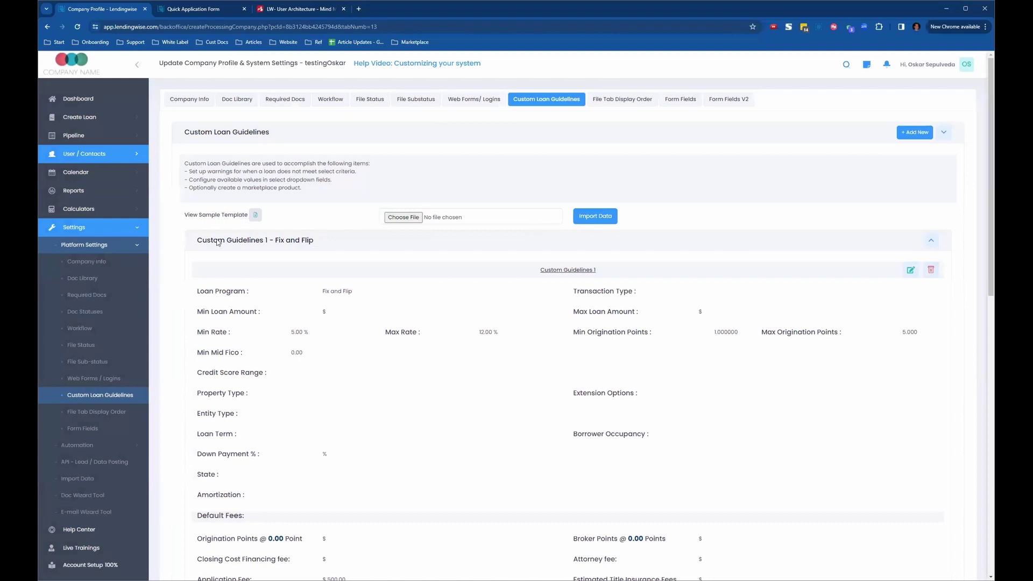
- Edit Custom Guidelines 1 - Fix and Flip, adding Purchase, Rate & Term Refinance and Cash-Out / Refinance as available transaction types
click(910, 271)
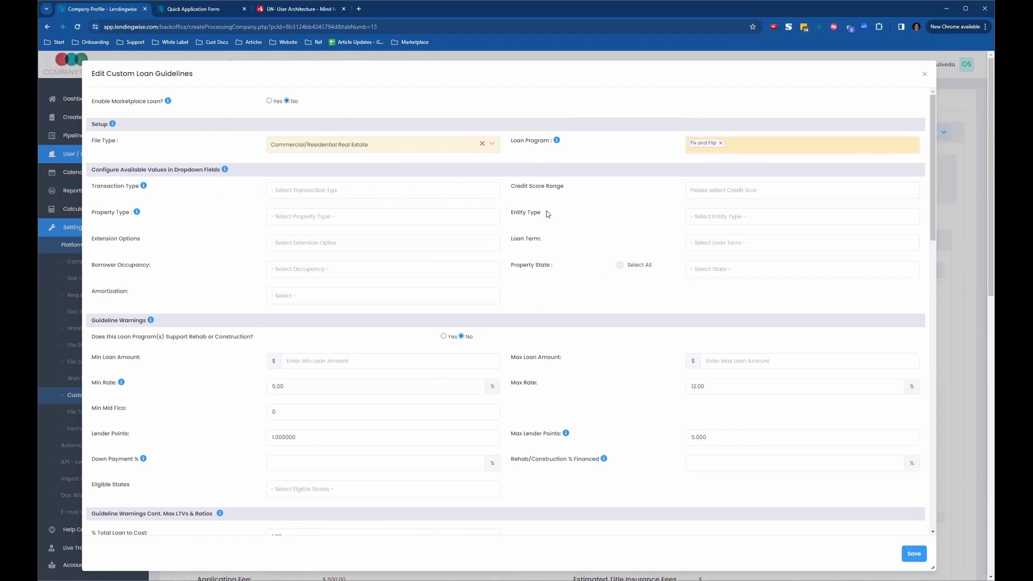
click(335, 189)
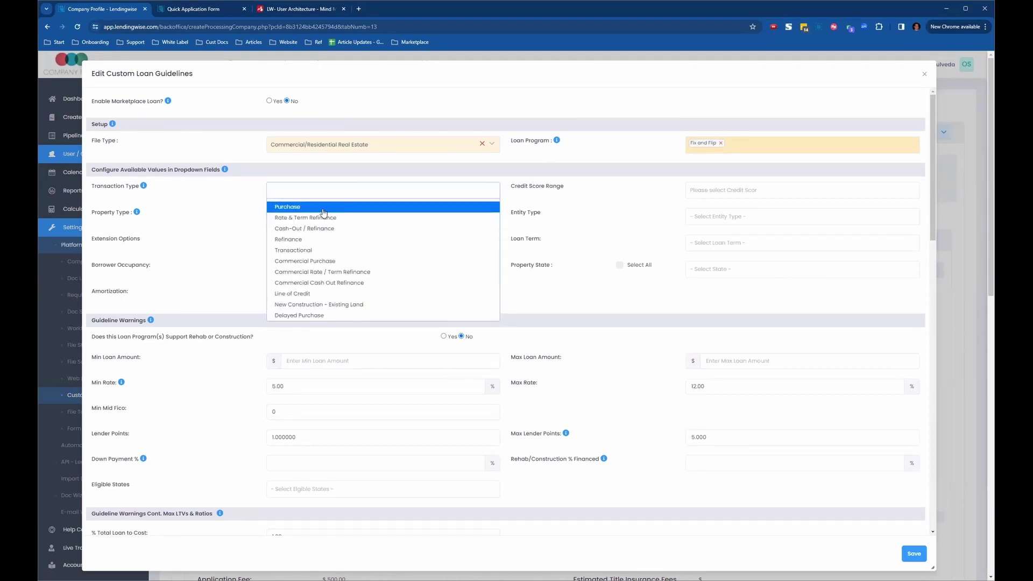
click(305, 209)
click(342, 193)
click(343, 206)
click(347, 193)
click(314, 209)
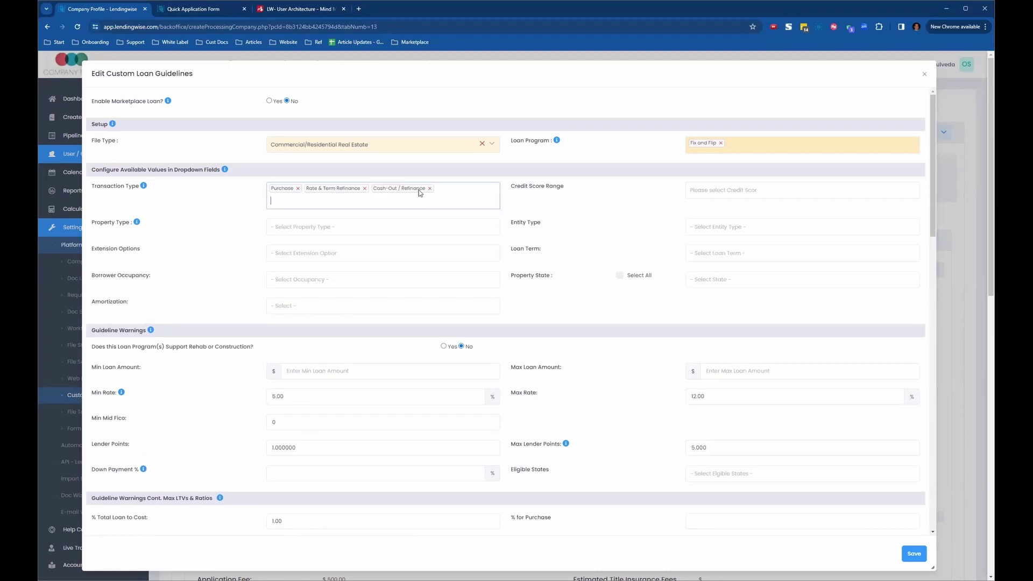
- Replace the Rate & Term Refinance and Cash-Out / Refinance transaction types with Refinance, keeping Purchase
click(364, 189)
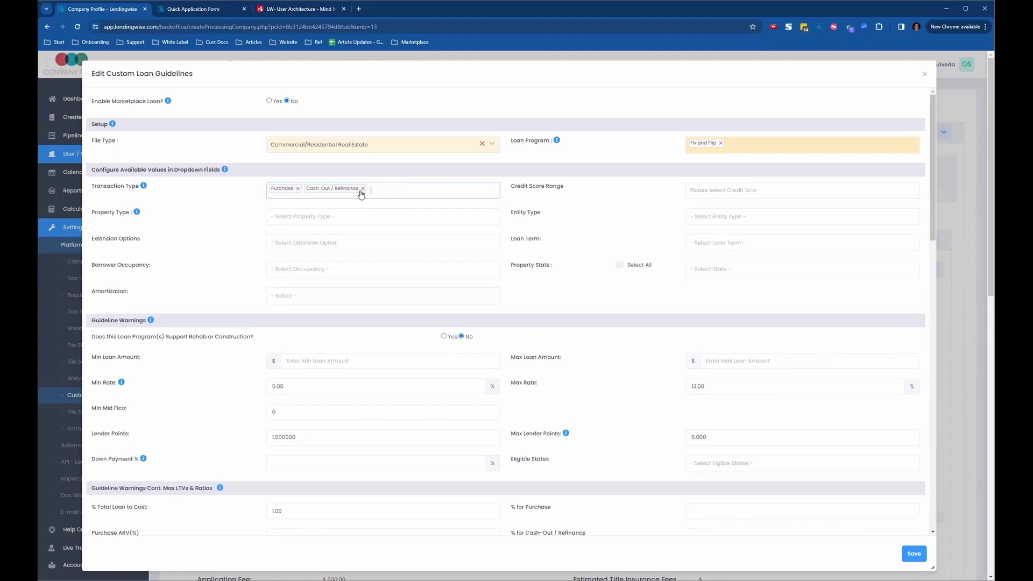
click(362, 189)
click(344, 189)
click(302, 230)
click(181, 232)
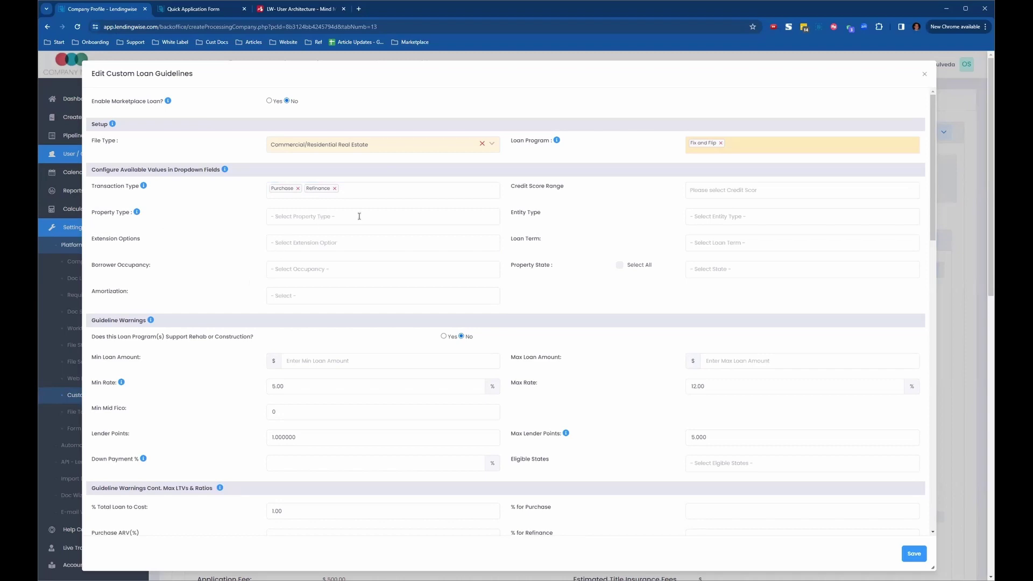
- Add Single Family Home, Condo, TownHouse and 2-4 Units as the available residential property types
click(317, 216)
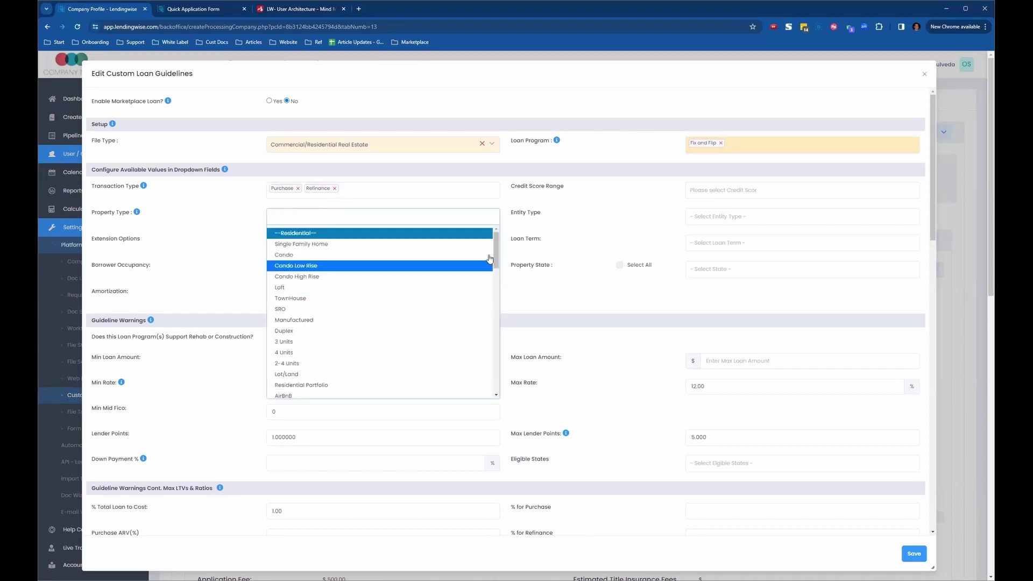
mouse_move(496, 263)
mouse_down()
mouse_move(496, 379)
mouse_move(496, 245)
mouse_up()
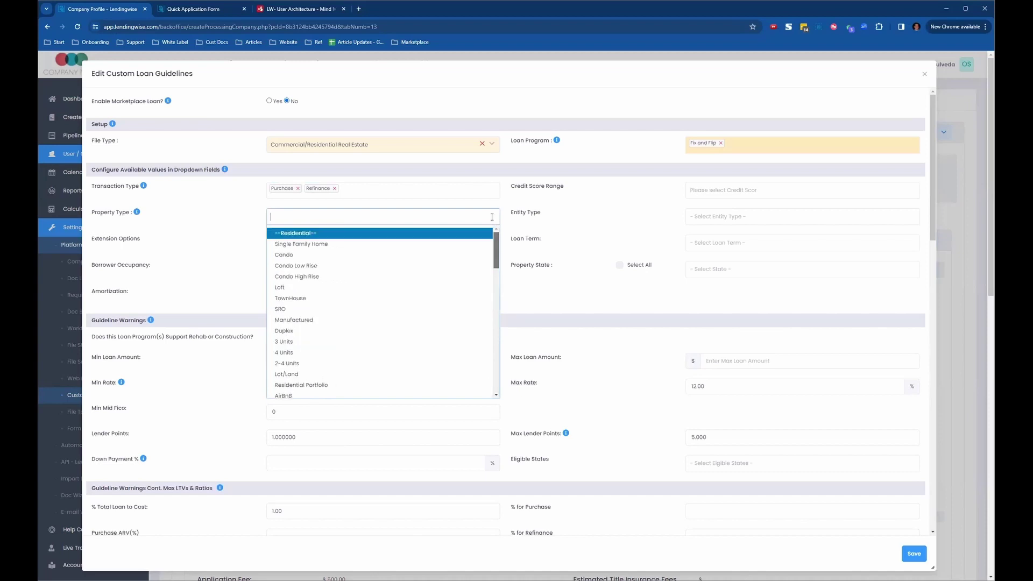
click(334, 250)
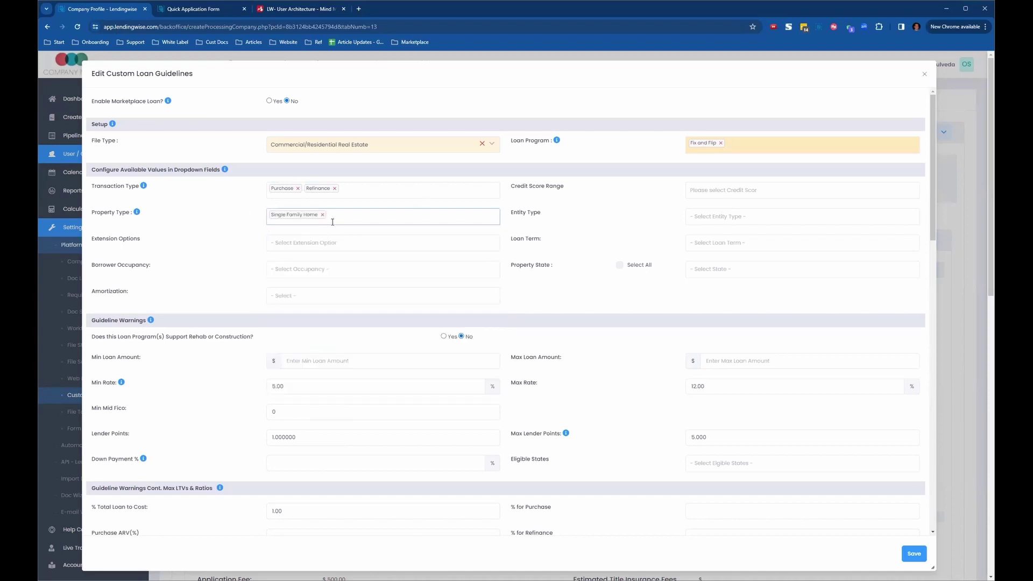
click(333, 221)
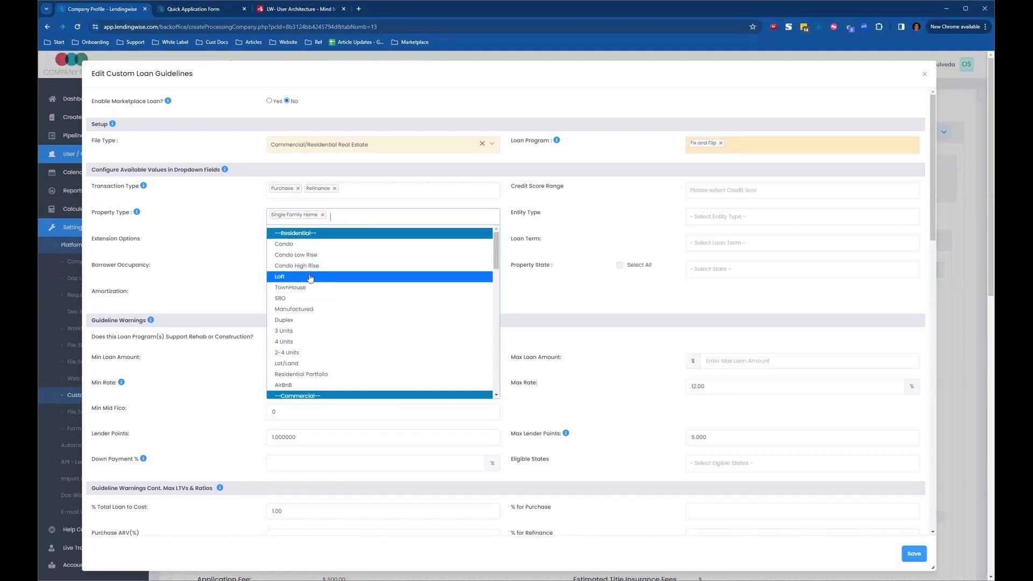
click(284, 244)
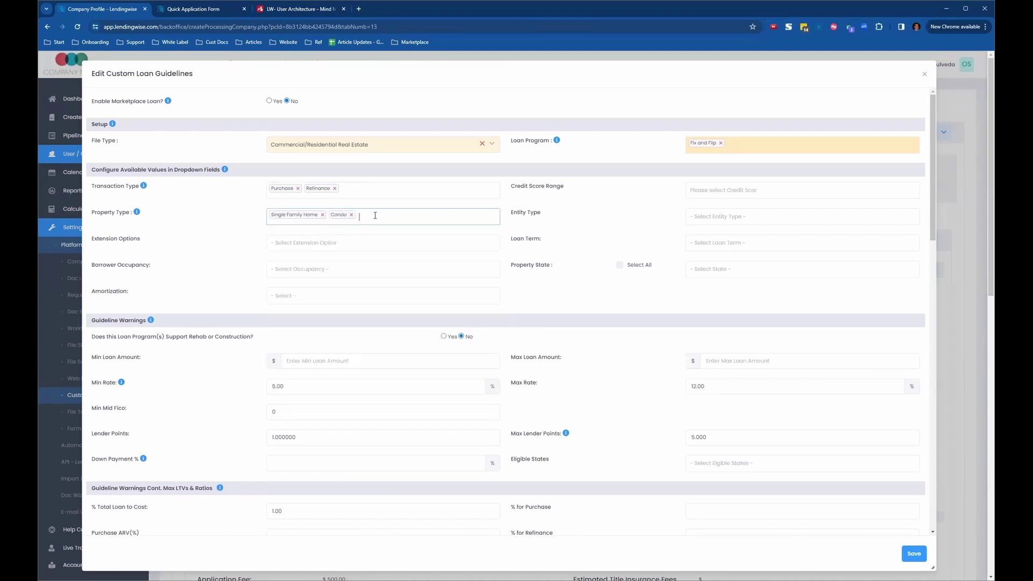
click(360, 219)
click(337, 276)
click(407, 223)
click(346, 332)
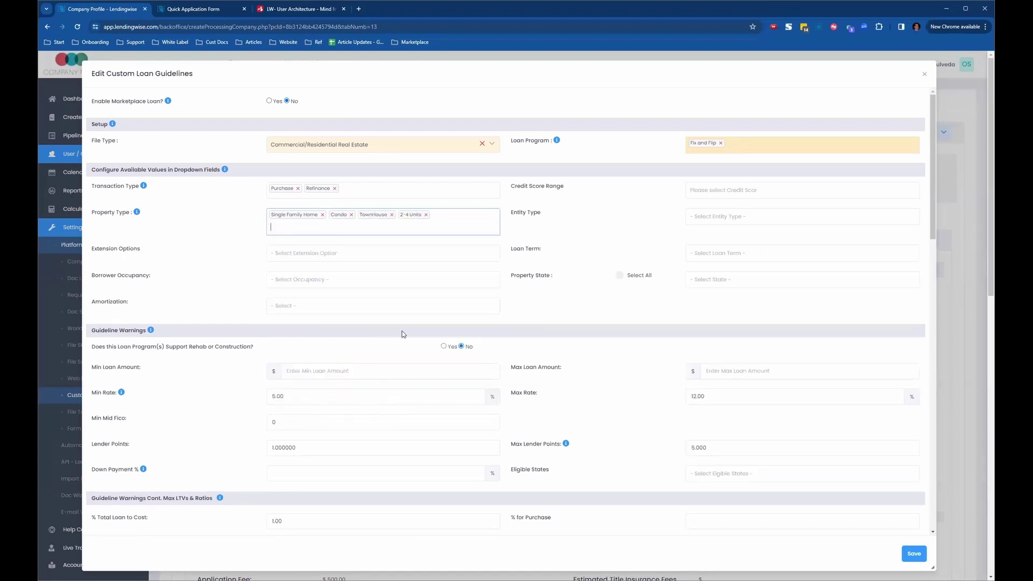
- Add Multi-Family-5+ from the commercial group to the available property types
click(439, 229)
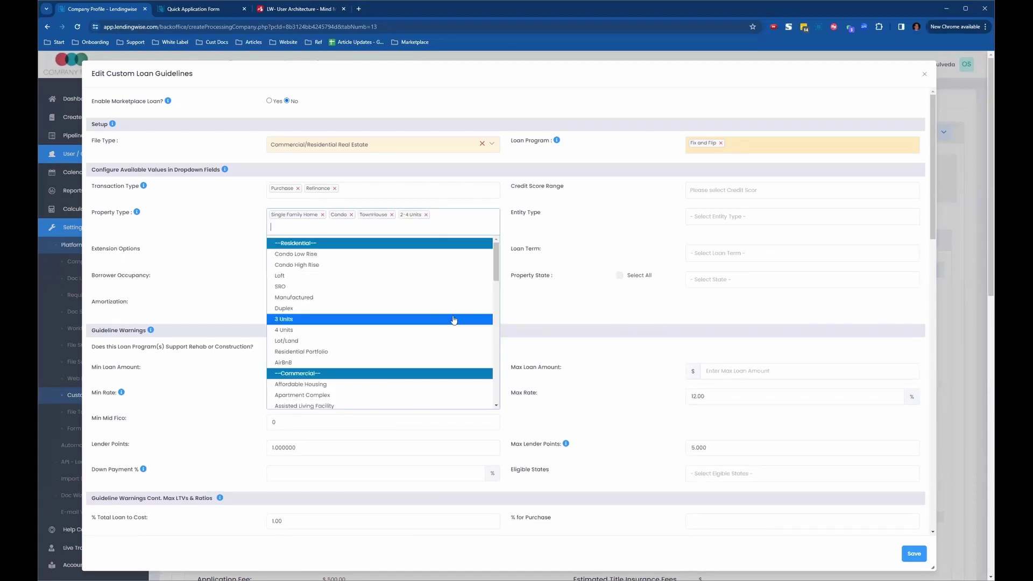
drag(497, 256, 497, 355)
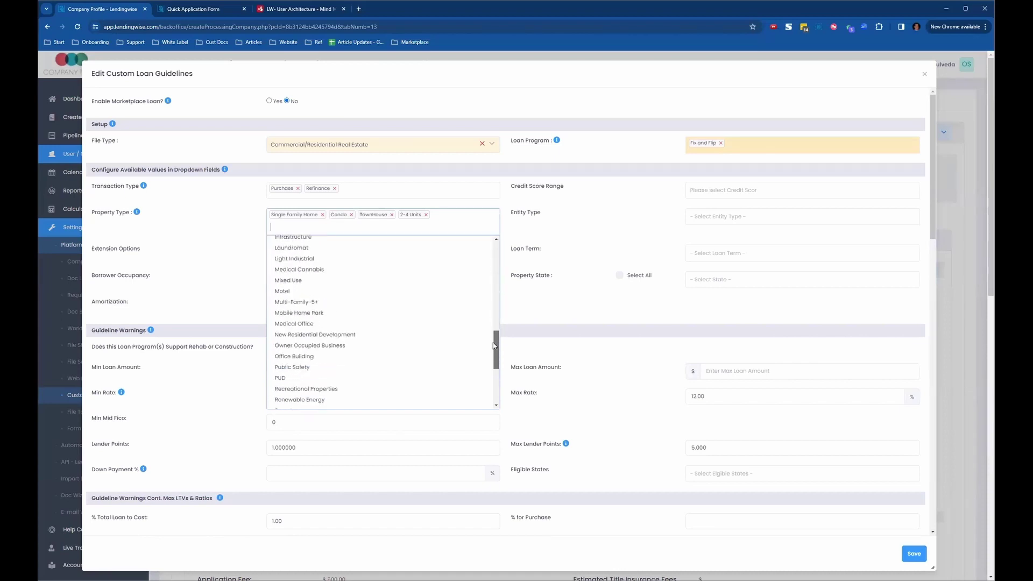
click(308, 283)
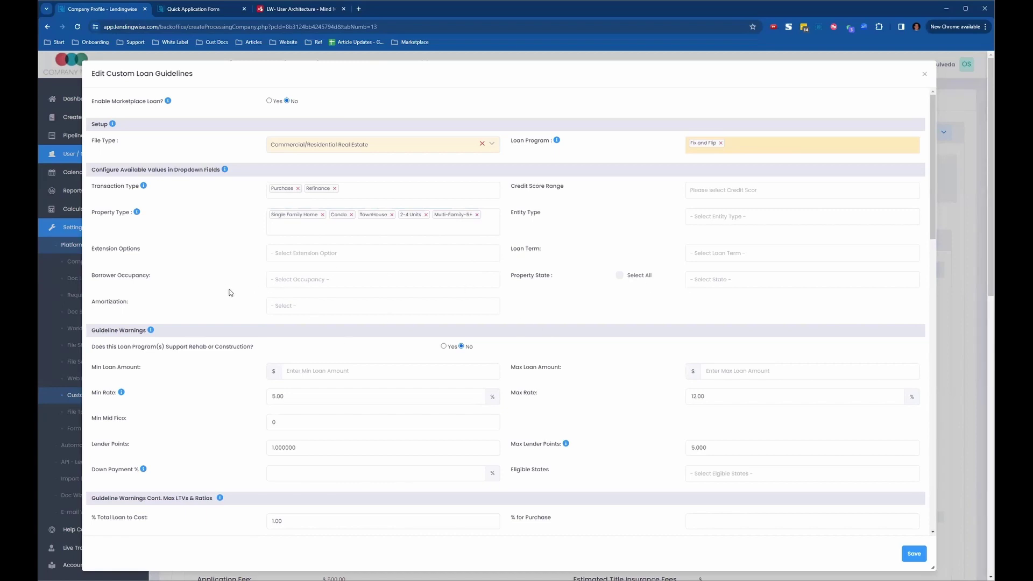
- Make 12 Months, 18 Months and 24 Months the available loan terms and save the Fix and Flip guidelines
click(745, 253)
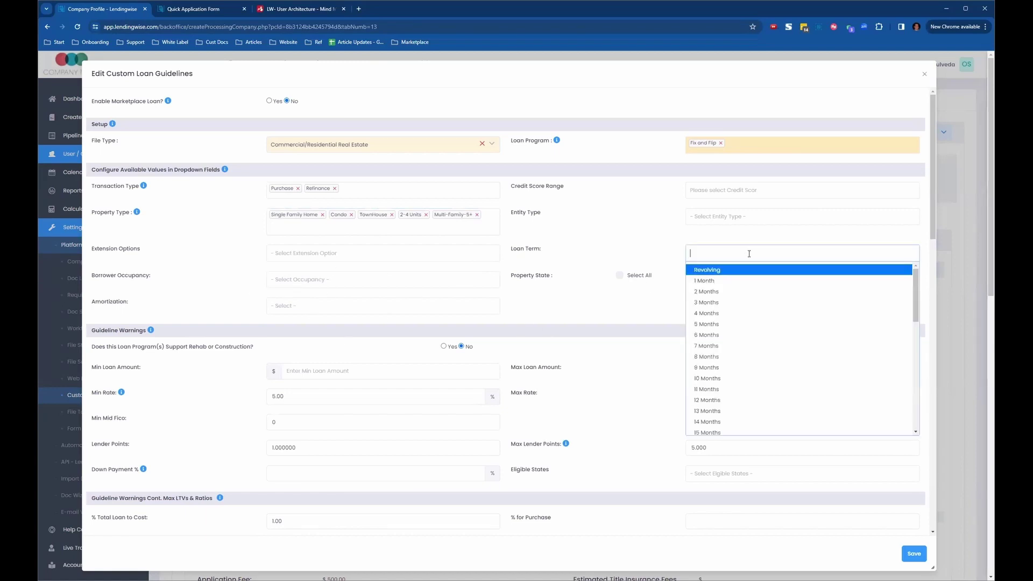
drag(913, 286, 895, 256)
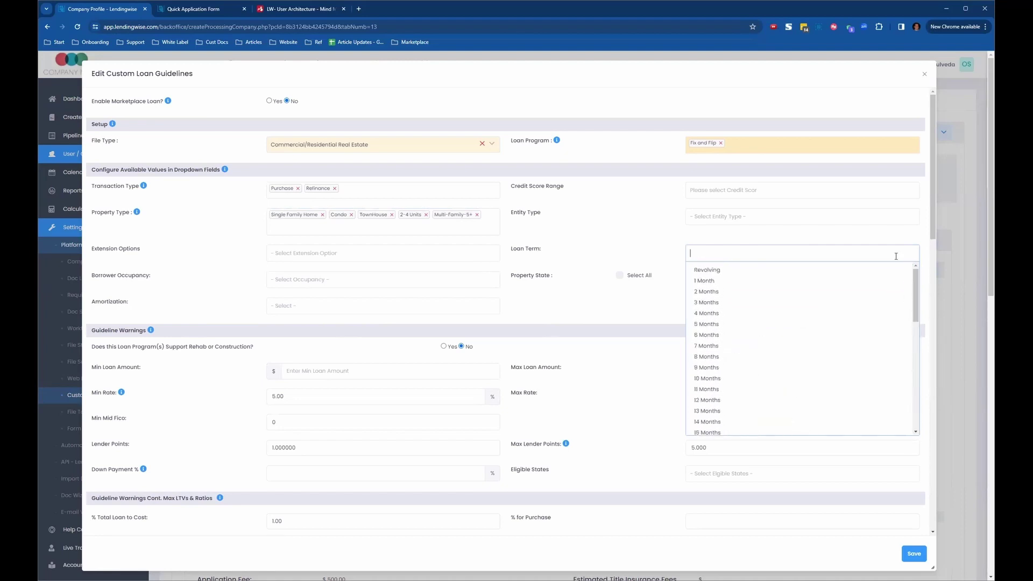
click(724, 401)
click(743, 258)
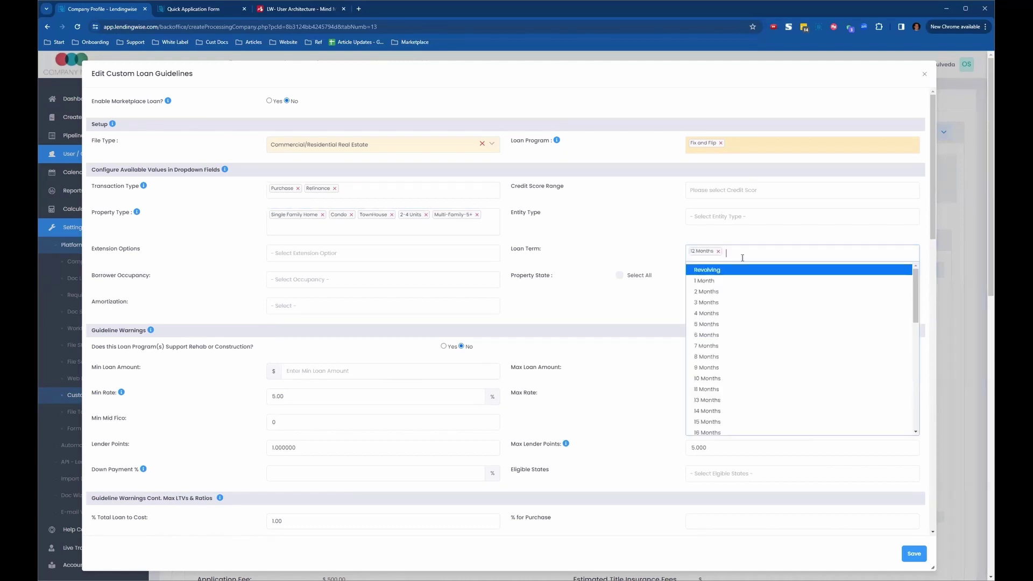
scroll(743, 258, down, 1)
scroll(745, 279, down, 2)
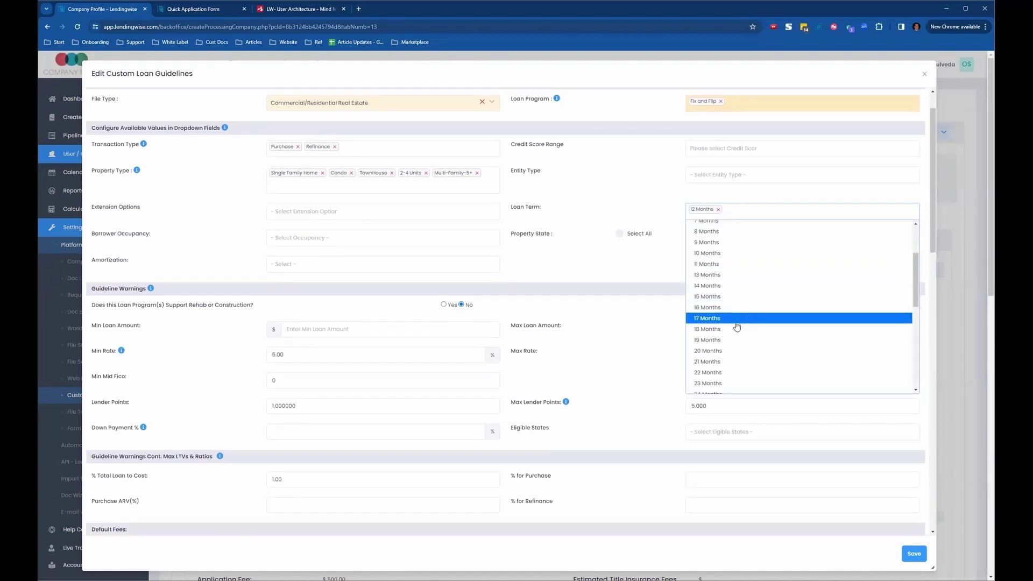
click(733, 329)
click(783, 210)
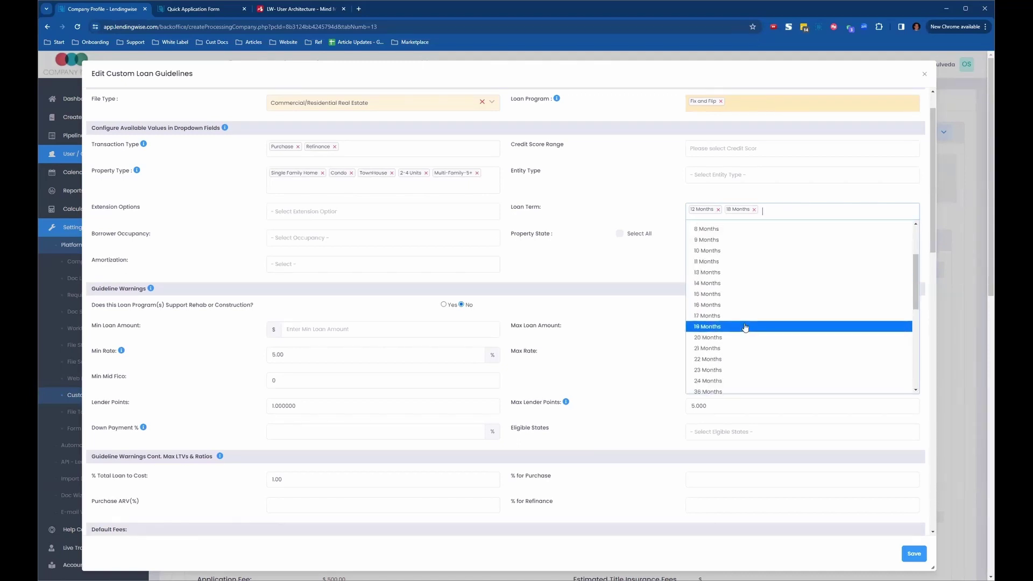
scroll(734, 371, down, 1)
click(733, 381)
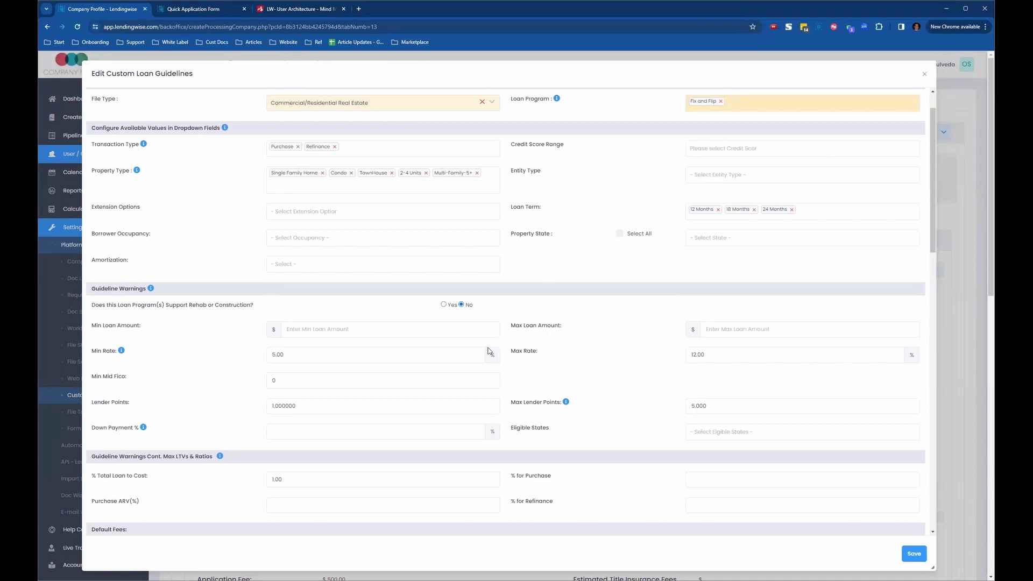
click(914, 554)
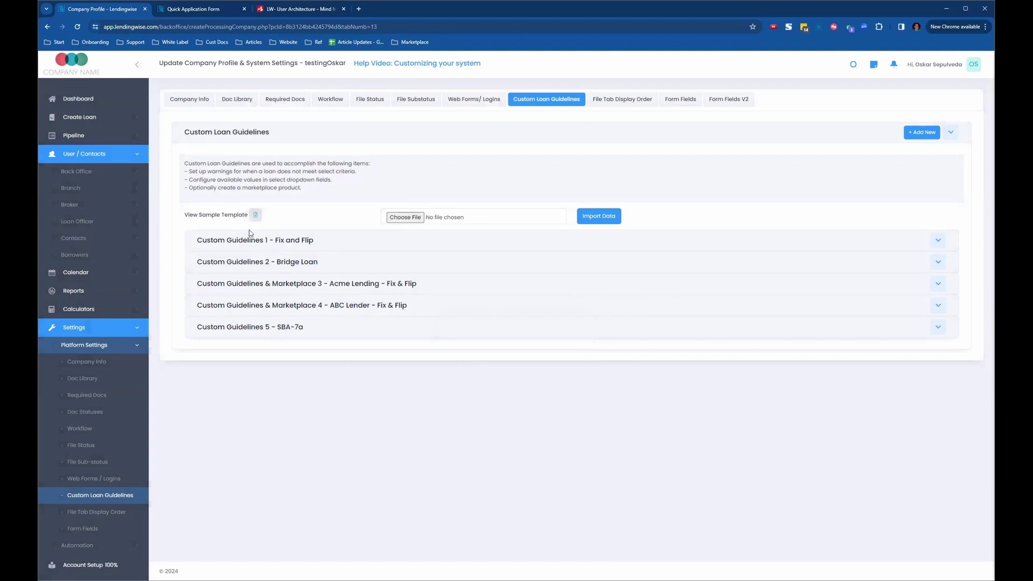
- Reload the Quick Application Form and answer No to both the mortgage broker and loan officer questions
click(189, 12)
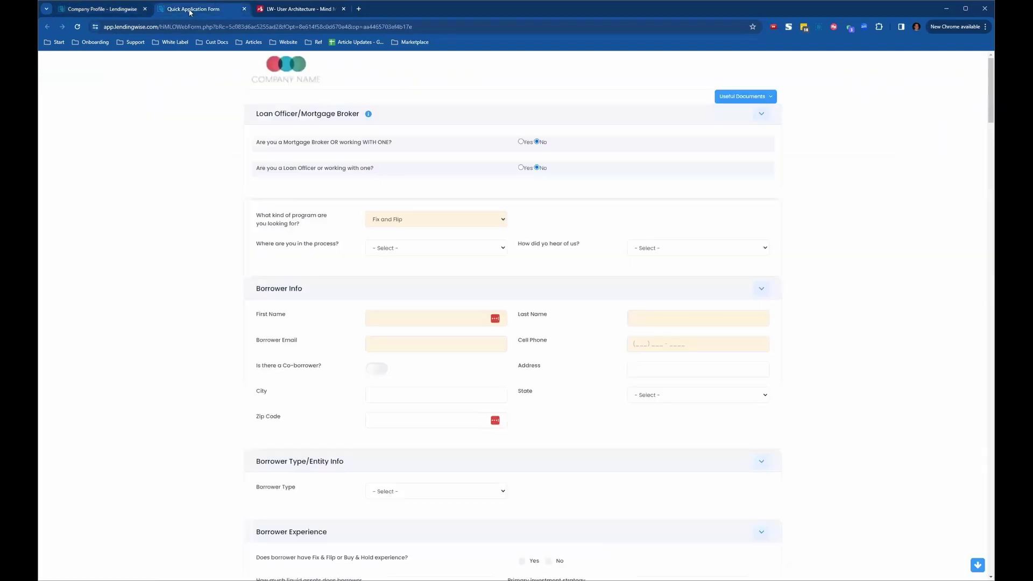
click(78, 27)
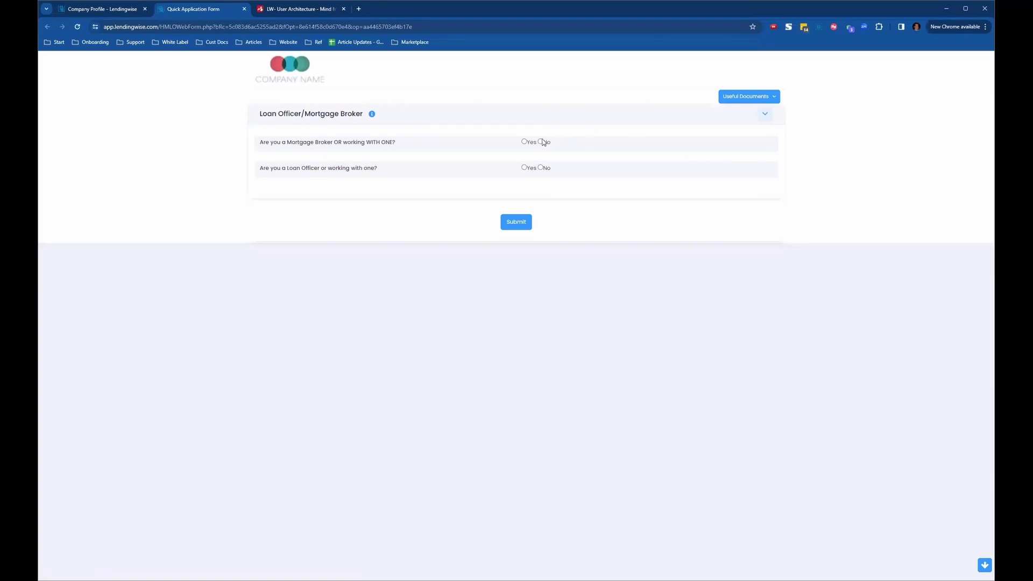
click(542, 141)
click(540, 168)
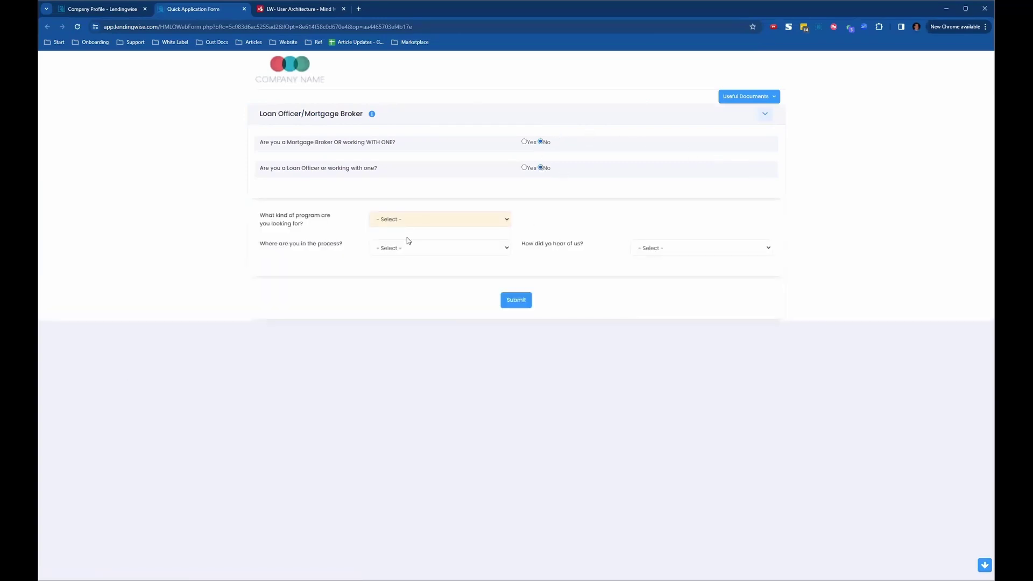
- Choose Fix and Flip as the kind of program in the Quick Application Form
click(371, 225)
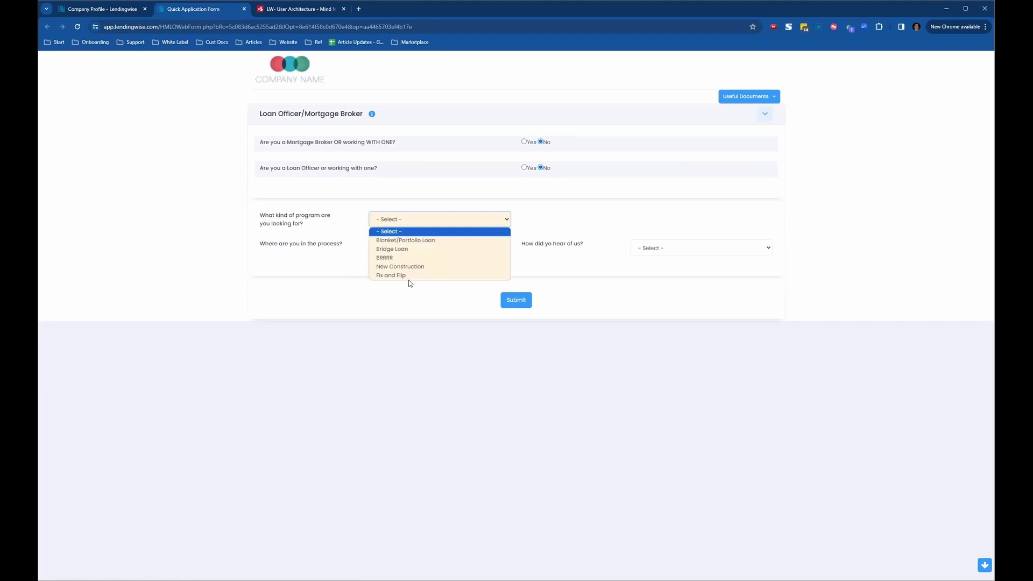
click(412, 276)
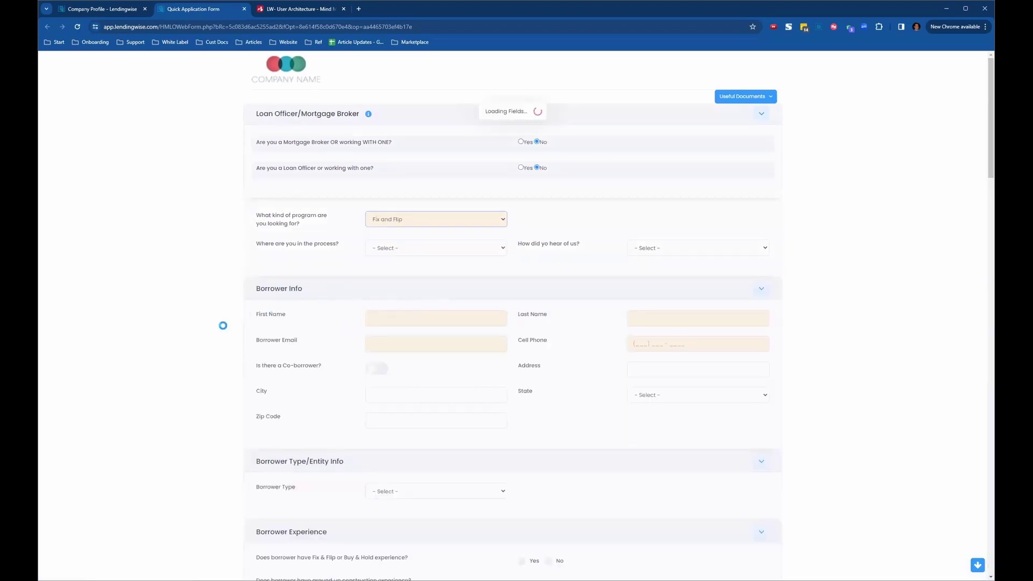
- Check the options offered for Transaction Type and Loan Term in the form's Loan Terms section
scroll(223, 325, down, 8)
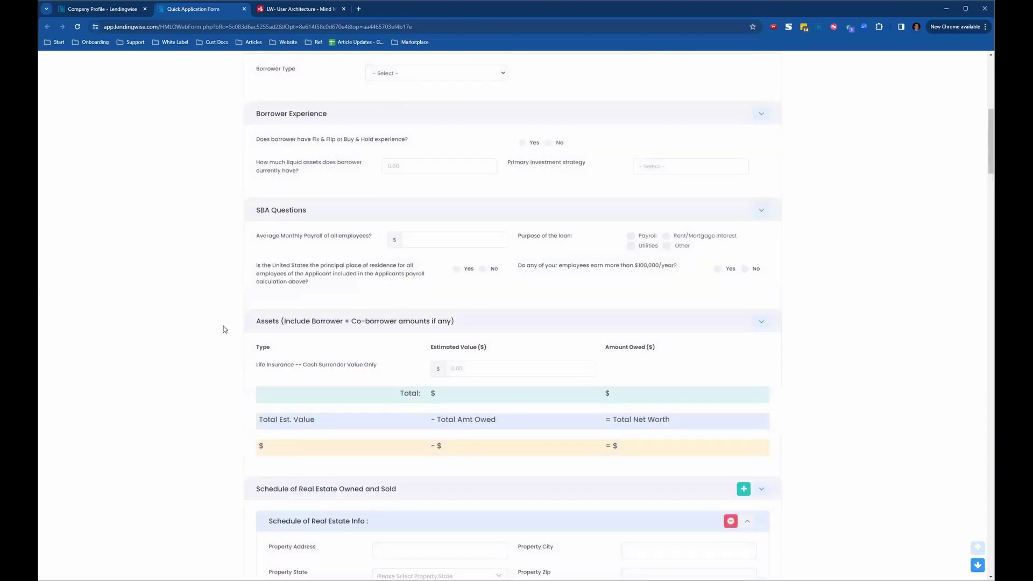
scroll(225, 329, down, 9)
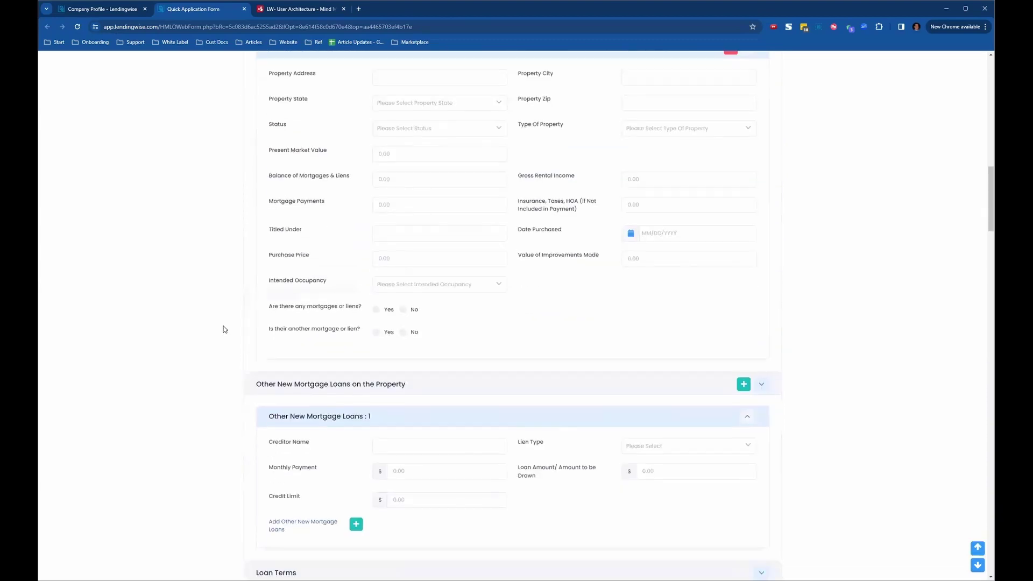
scroll(225, 329, down, 8)
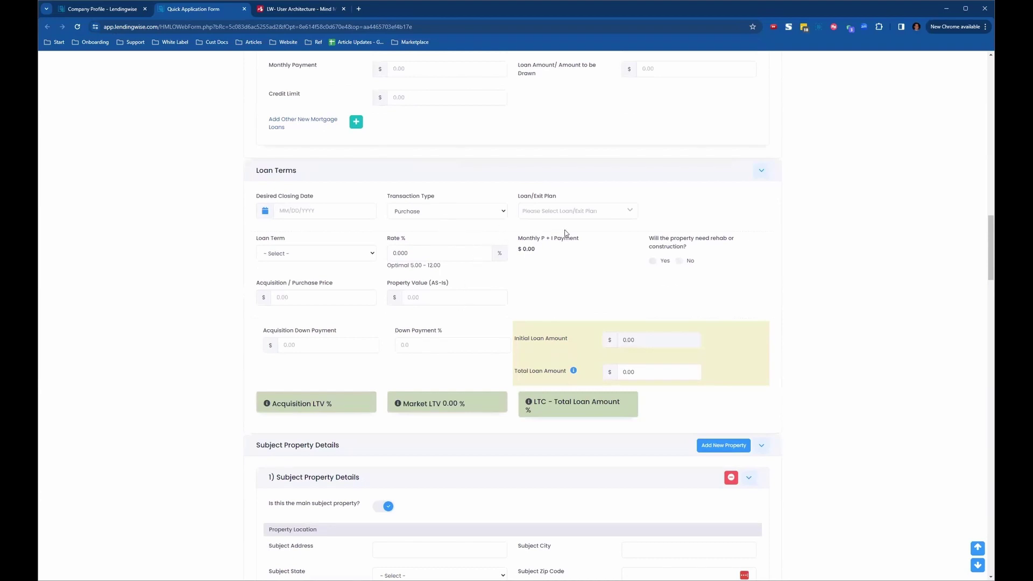
click(500, 211)
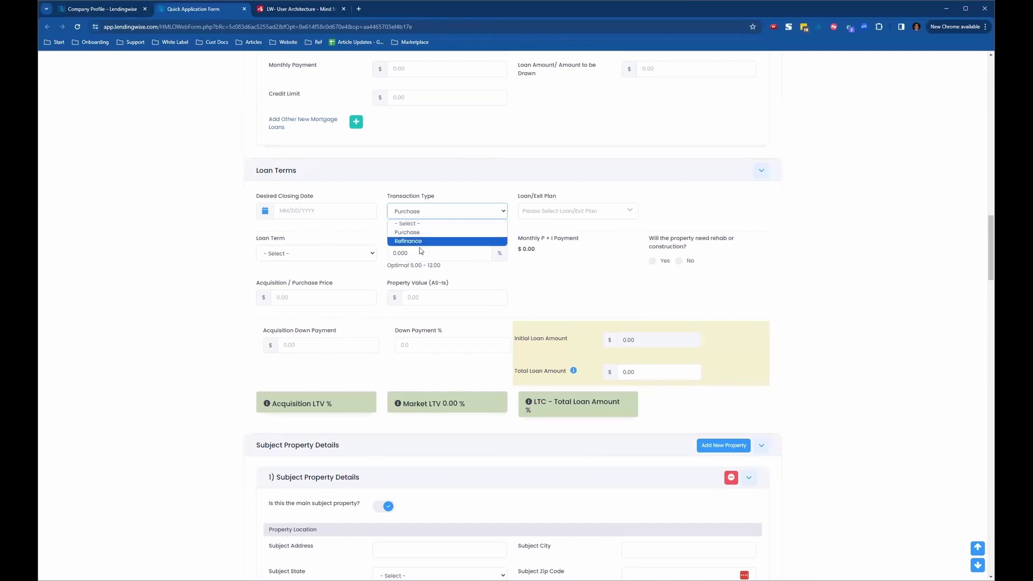
click(252, 245)
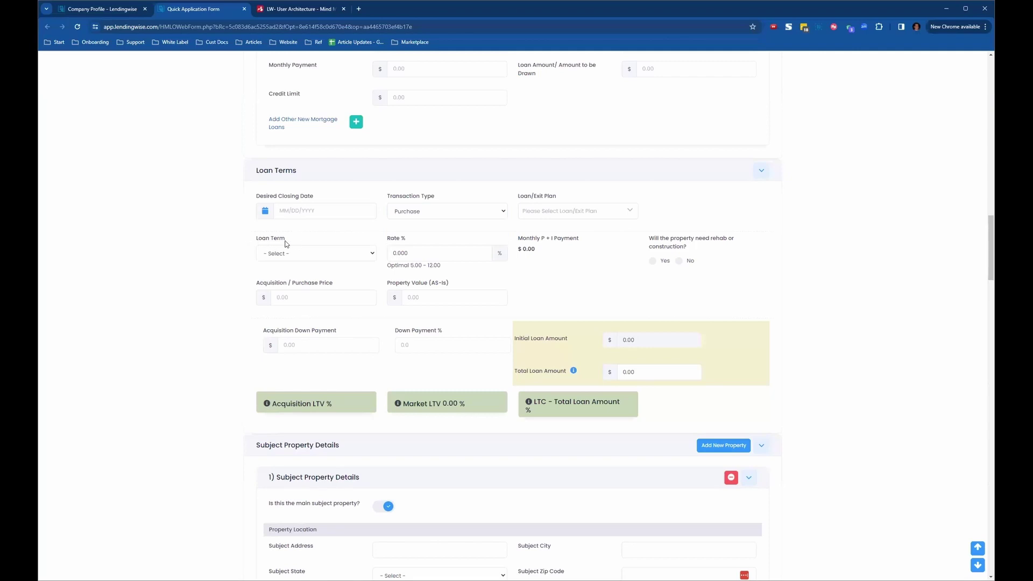
click(371, 256)
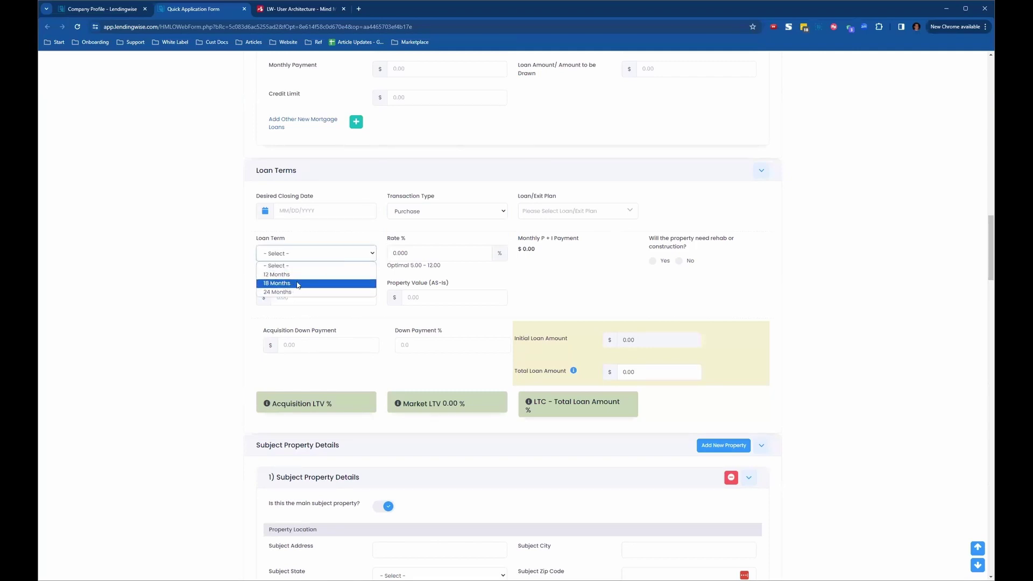
click(183, 288)
- Check the options offered for Subject Property Type in the Subject Property Details section
scroll(236, 400, down, 3)
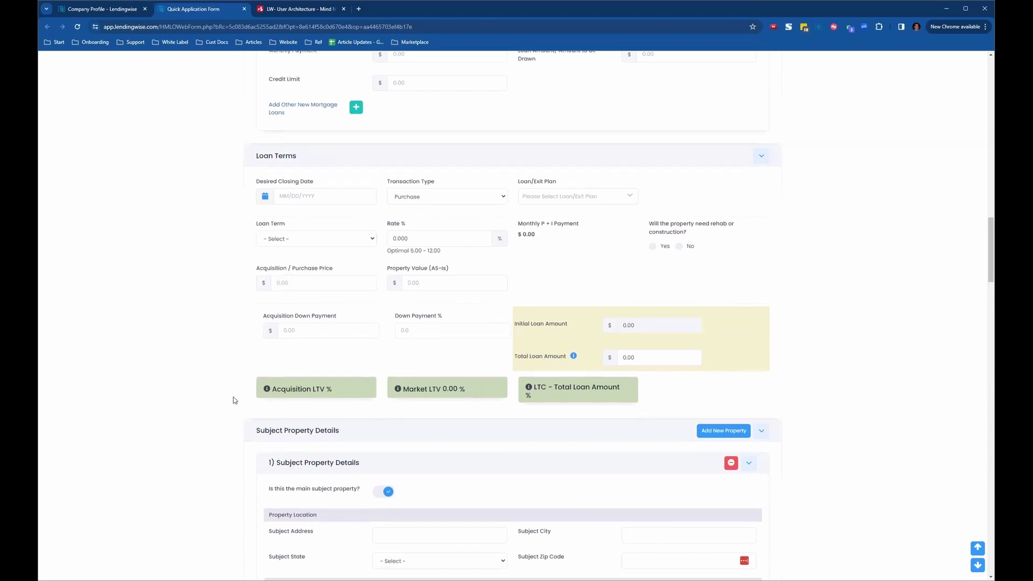
drag(270, 455, 340, 453)
click(329, 455)
scroll(329, 457, down, 2)
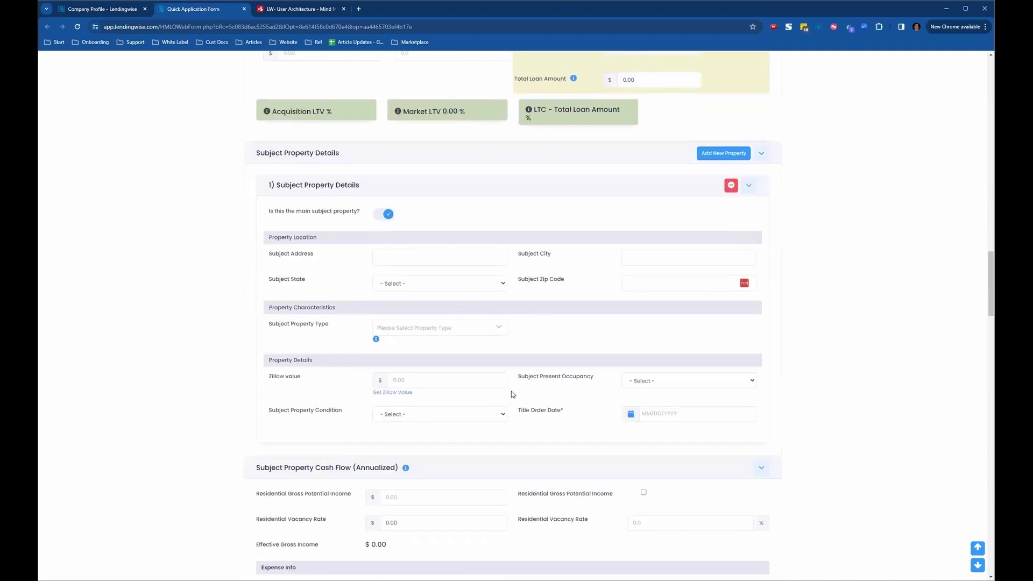
click(499, 329)
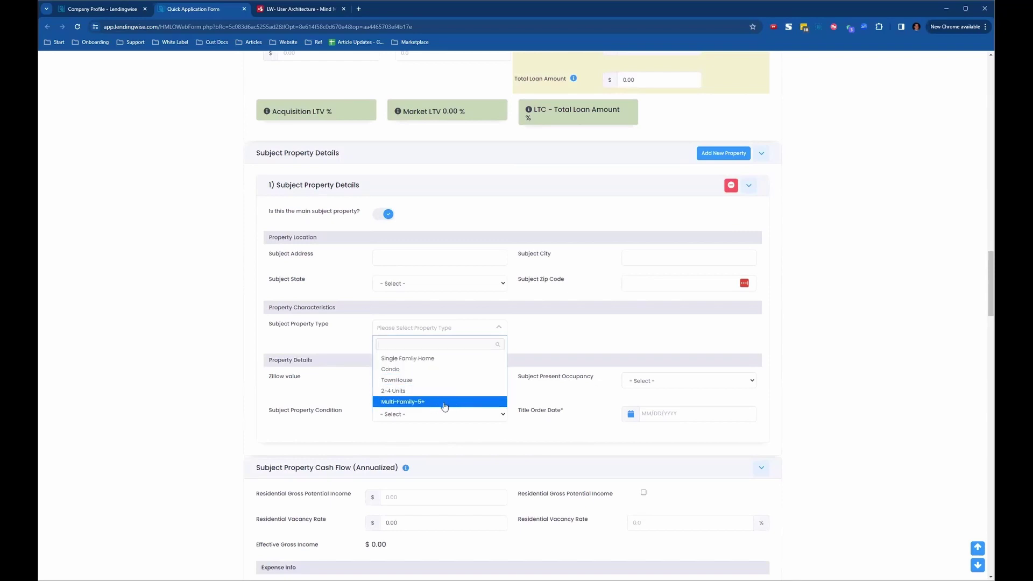
click(192, 364)
- Look through the Fix and Flip form's sections from Subject Property Cash Flow back to Borrower Info
scroll(193, 365, down, 1)
scroll(193, 364, down, 1)
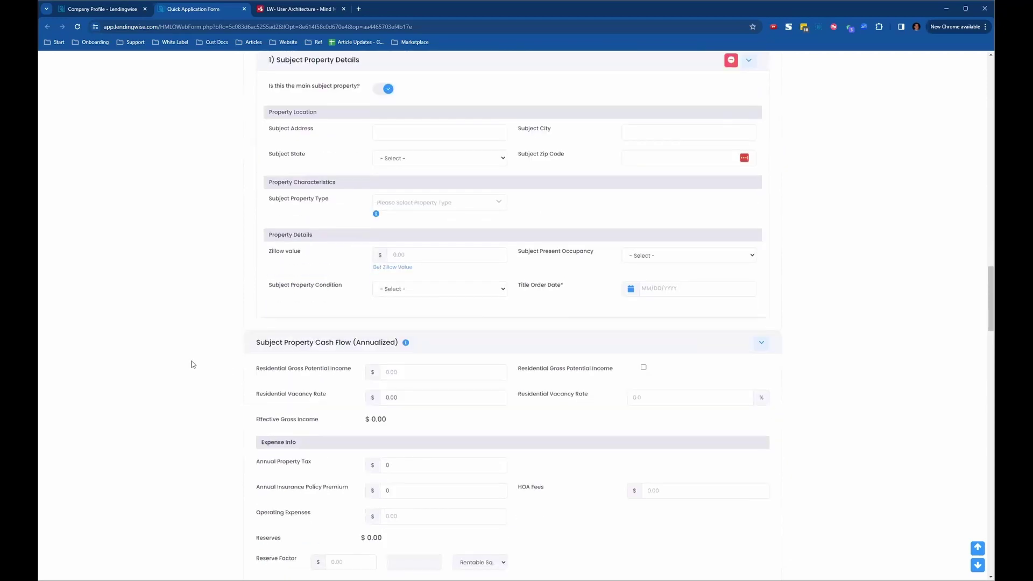
scroll(549, 405, up, 2)
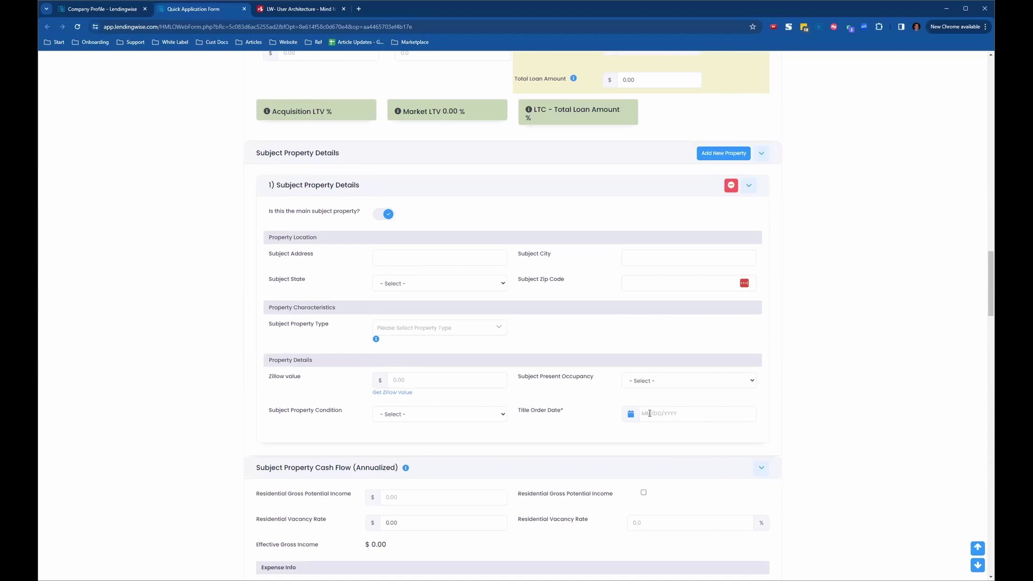
scroll(590, 368, up, 8)
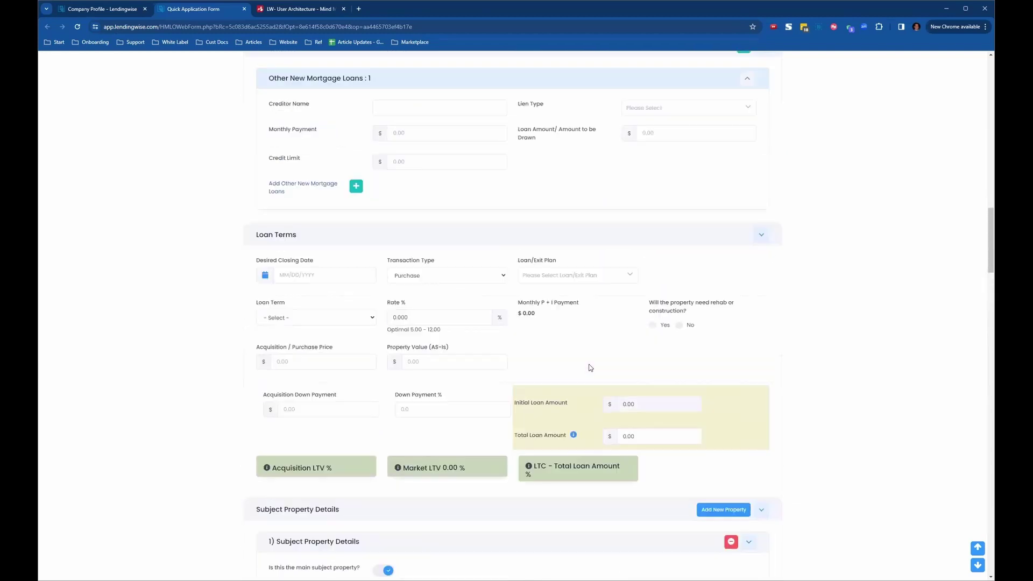
scroll(589, 363, up, 20)
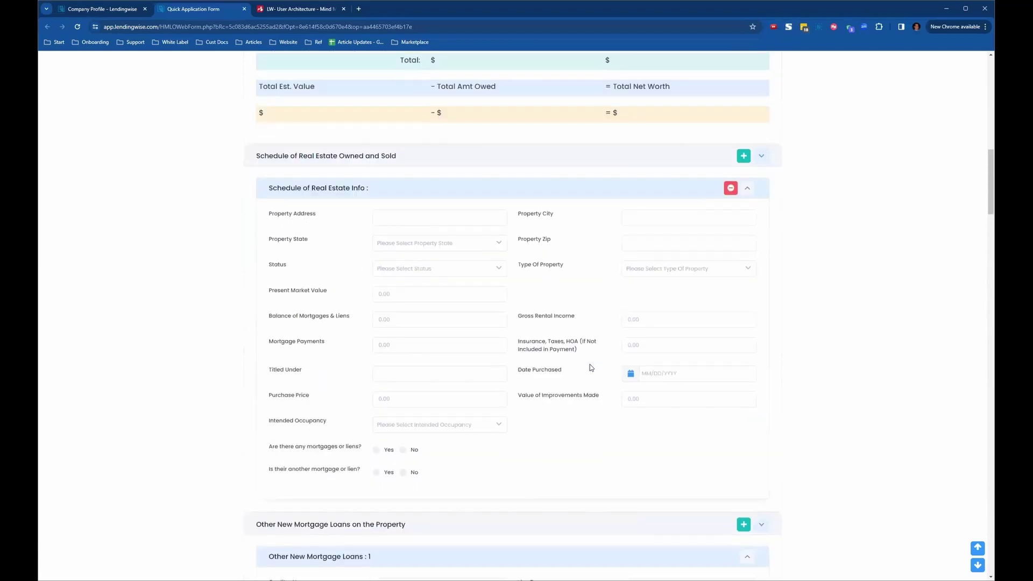
scroll(584, 344, up, 4)
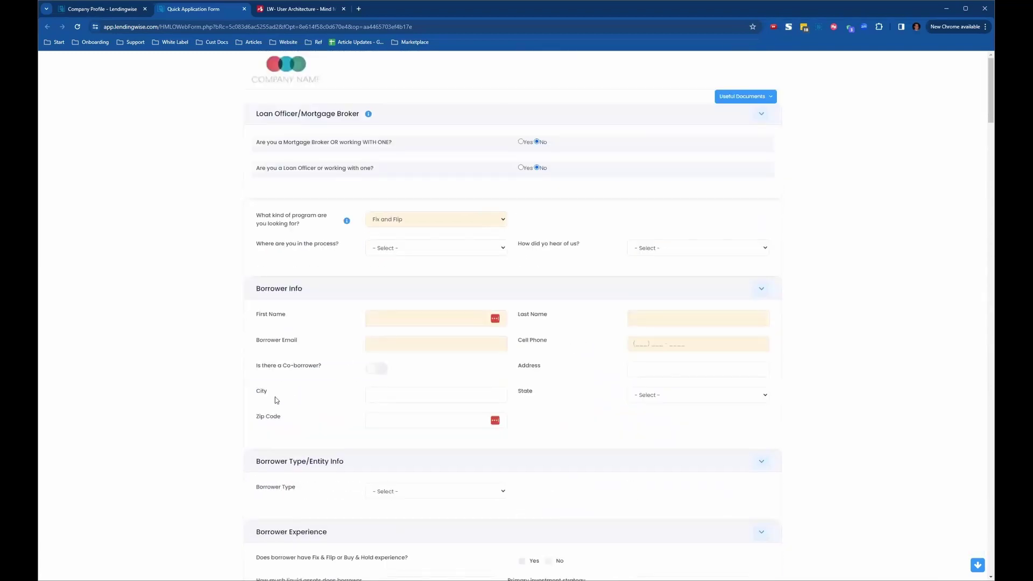
scroll(240, 418, down, 5)
scroll(247, 358, up, 3)
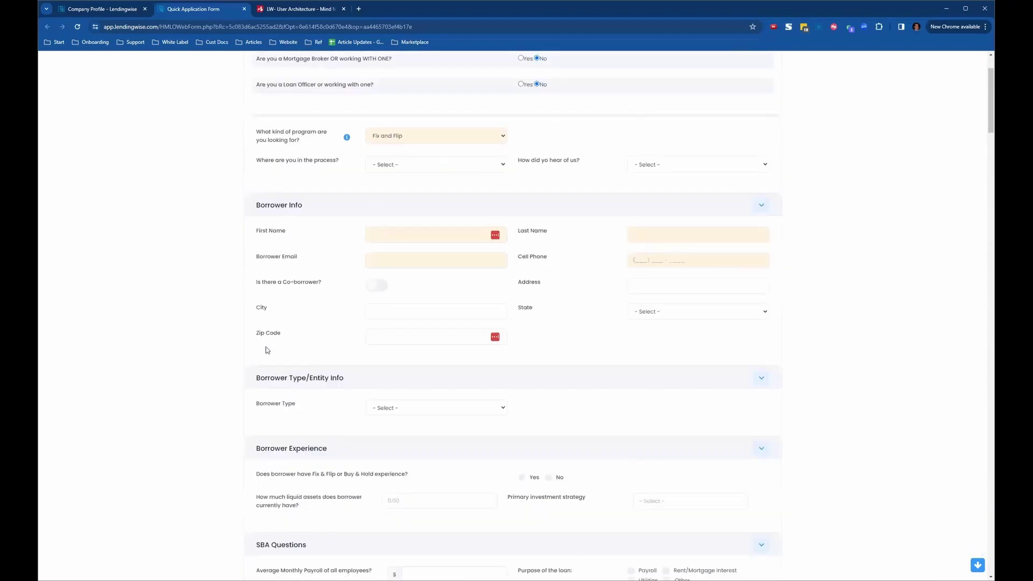
- Examine the list of states offered for Subject State under the subject property's location
scroll(215, 428, down, 2)
scroll(213, 430, down, 12)
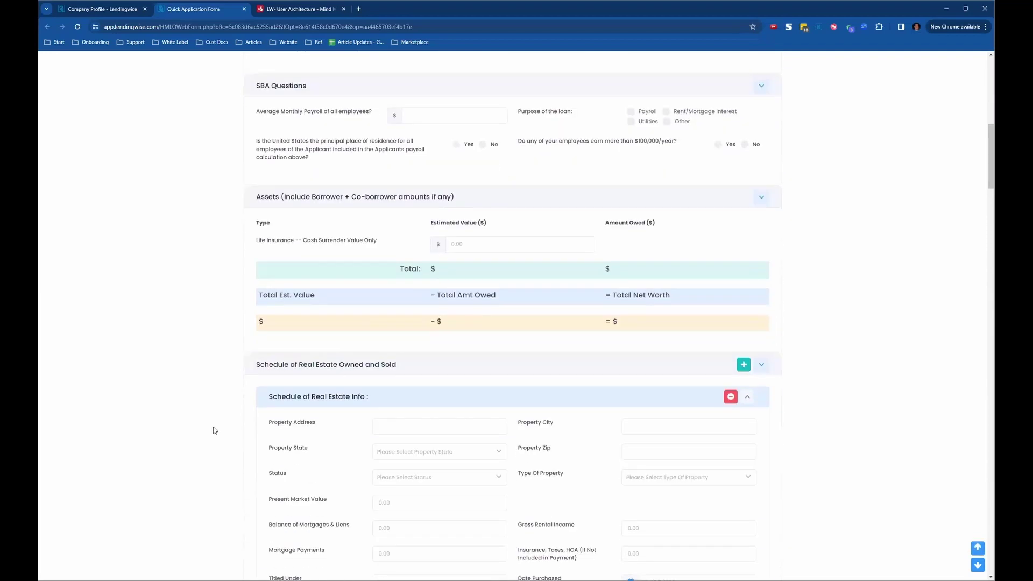
scroll(213, 427, down, 11)
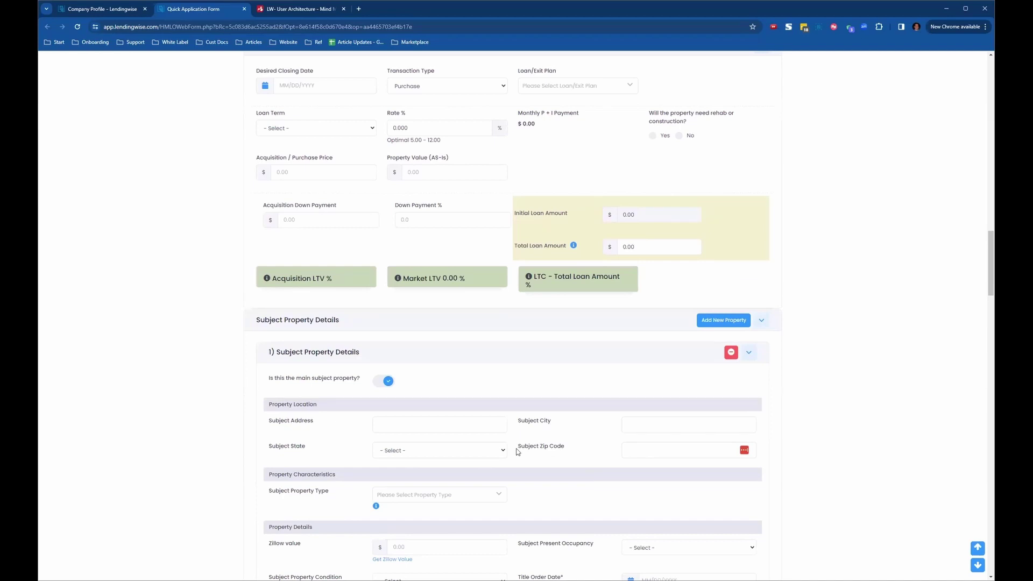
click(443, 452)
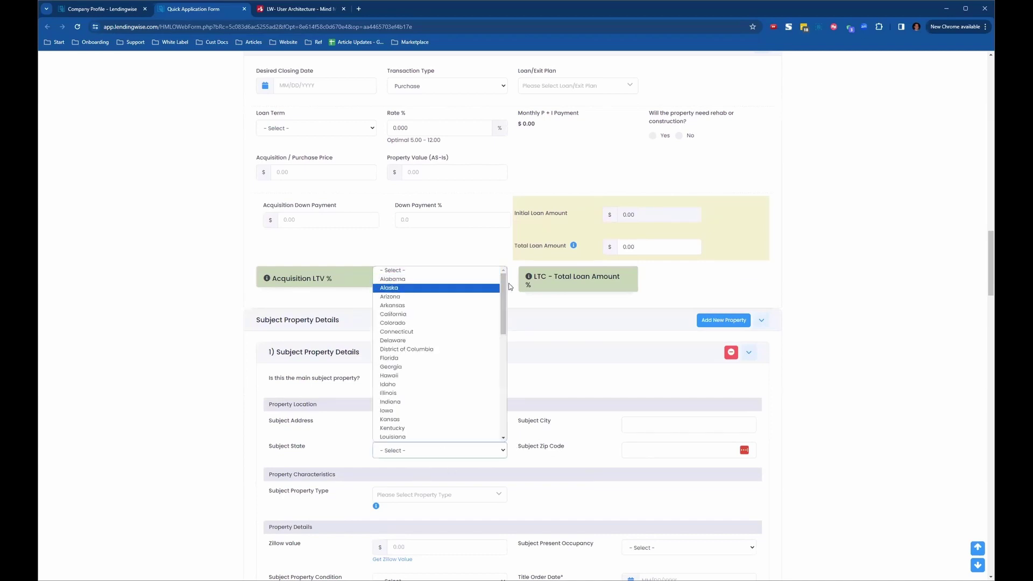
click(502, 451)
click(501, 451)
drag(503, 302, 504, 332)
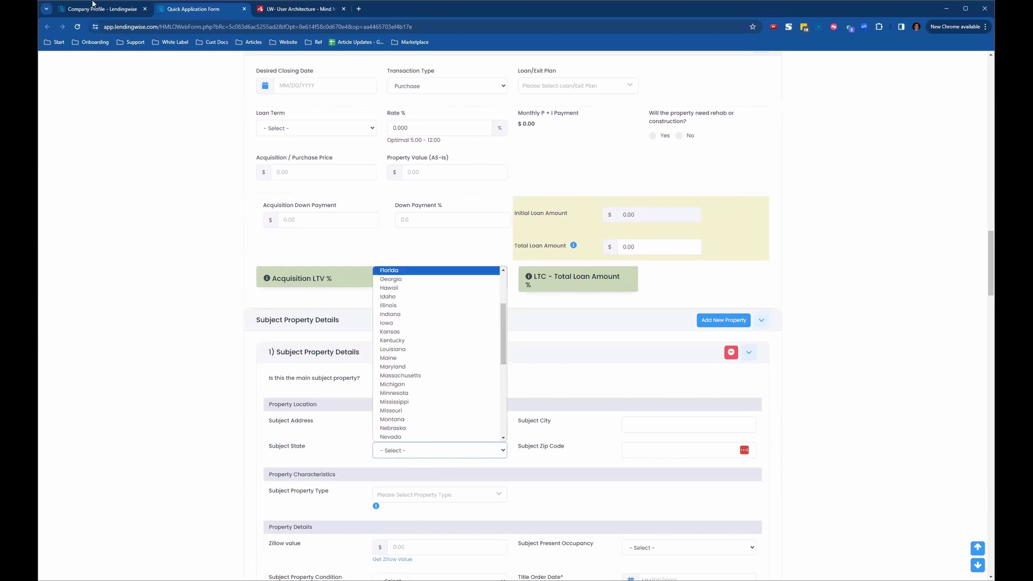
click(703, 316)
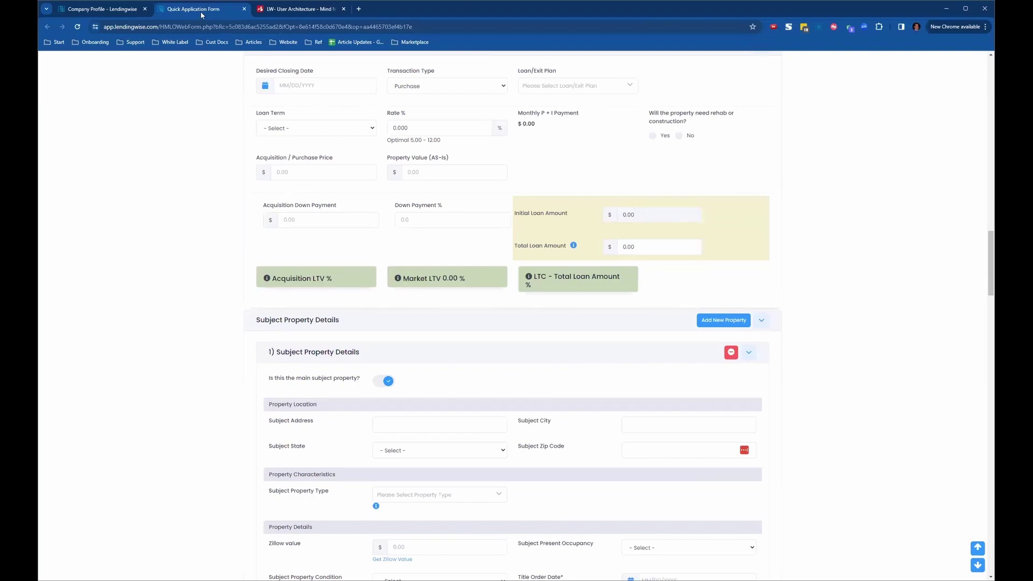
click(103, 12)
click(206, 11)
click(106, 11)
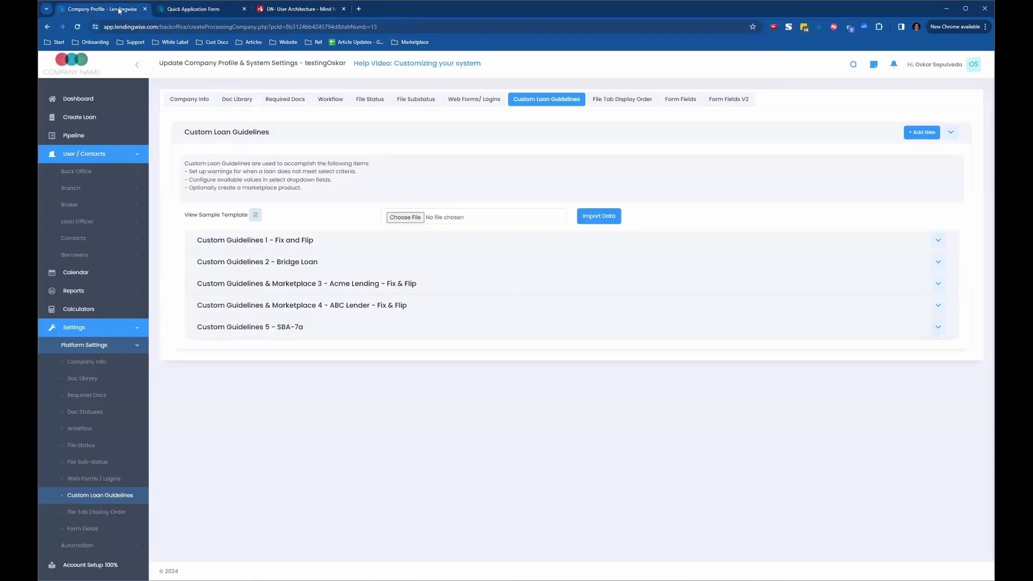
click(208, 9)
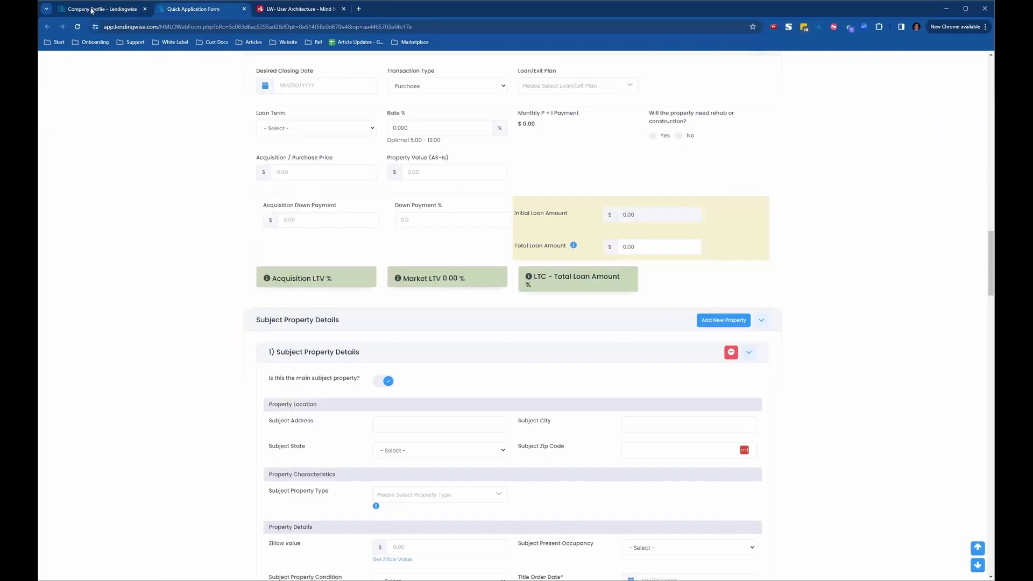
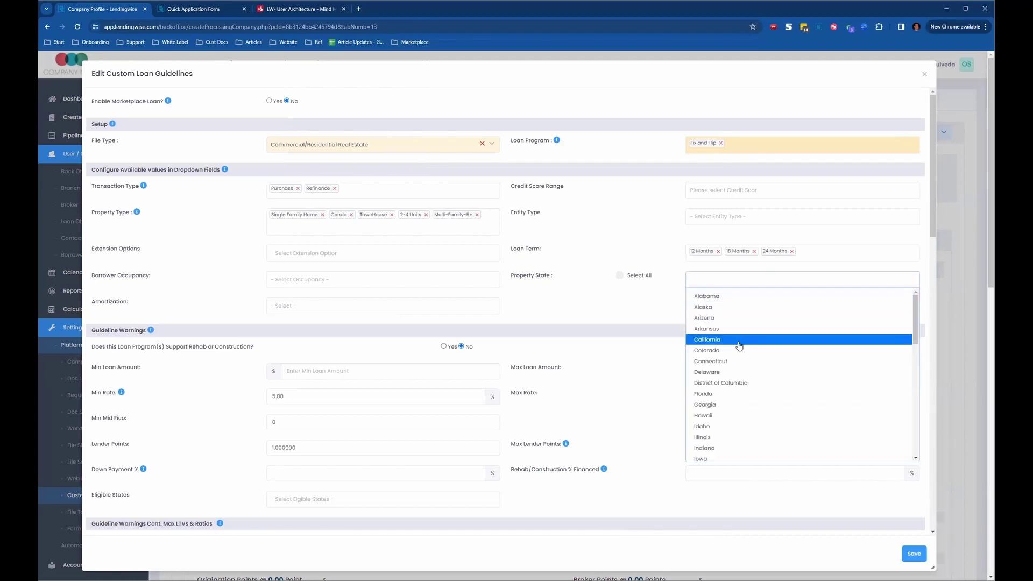
- Make California and Florida available property states in the Fix and Flip custom loan guidelines
click(739, 345)
click(749, 276)
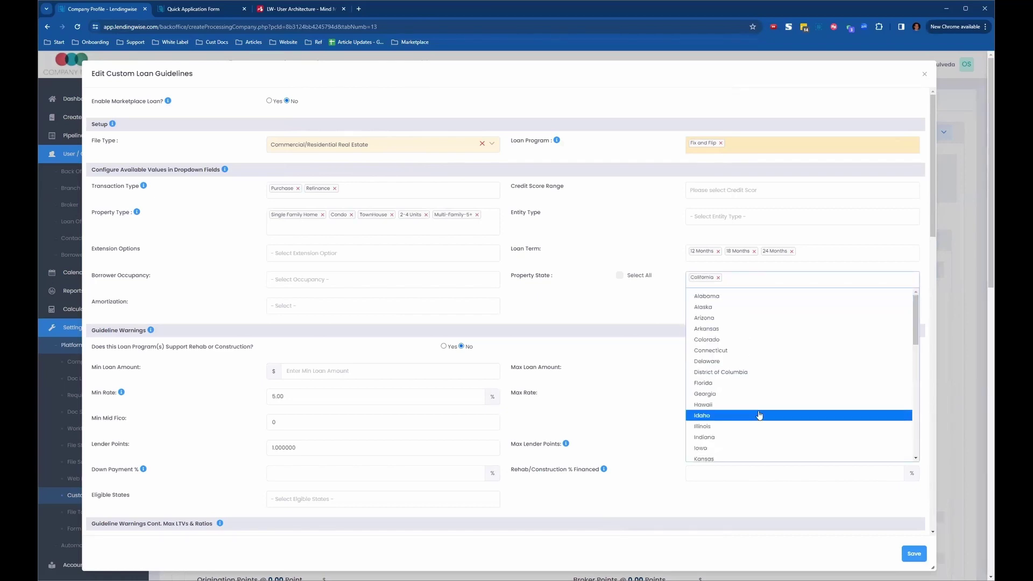
scroll(757, 444, down, 2)
scroll(758, 440, down, 3)
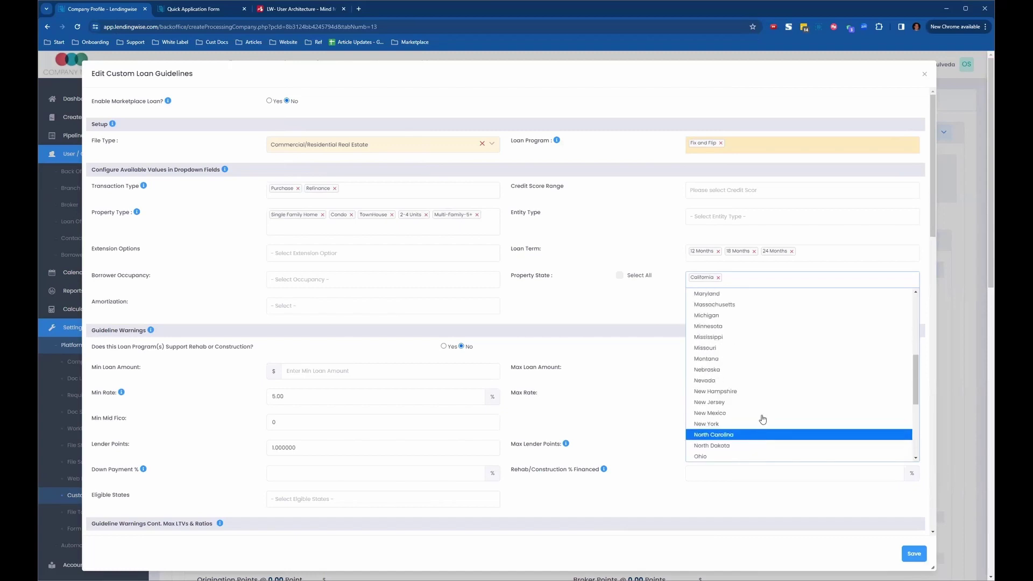
scroll(762, 420, up, 3)
click(762, 302)
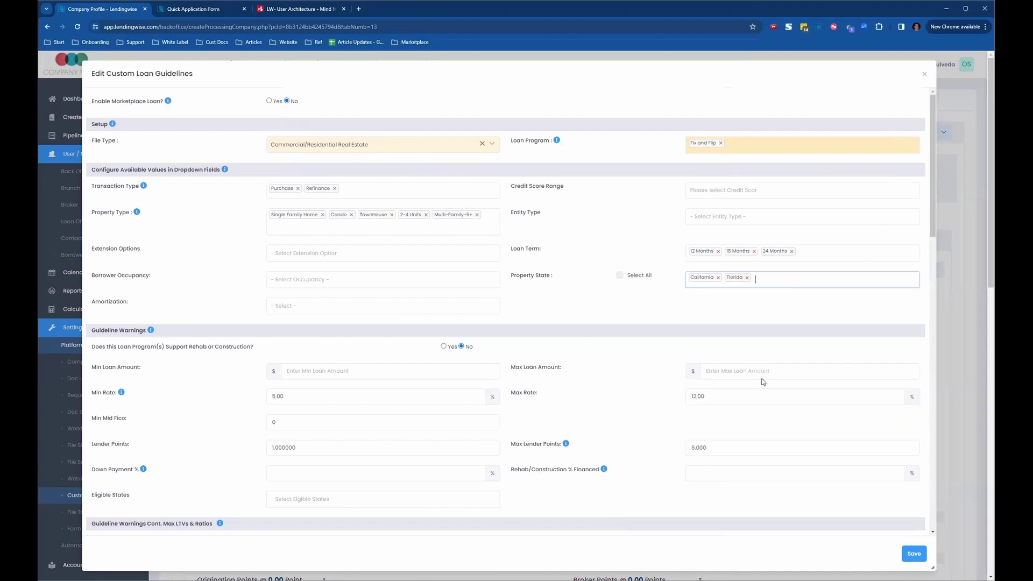
- Add Texas to the available property states and save the Fix and Flip guidelines
click(783, 282)
scroll(777, 383, down, 6)
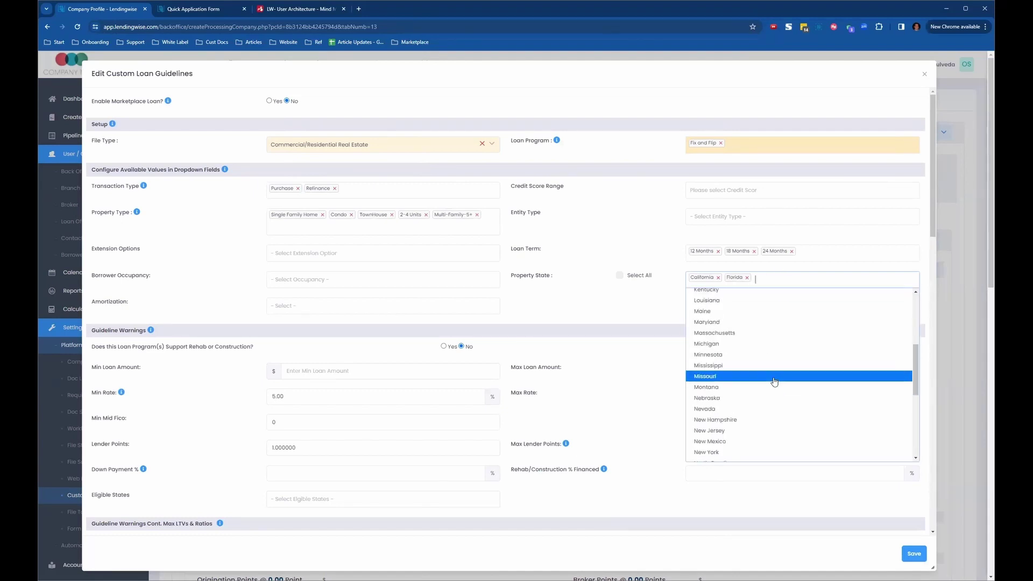
scroll(778, 403, down, 2)
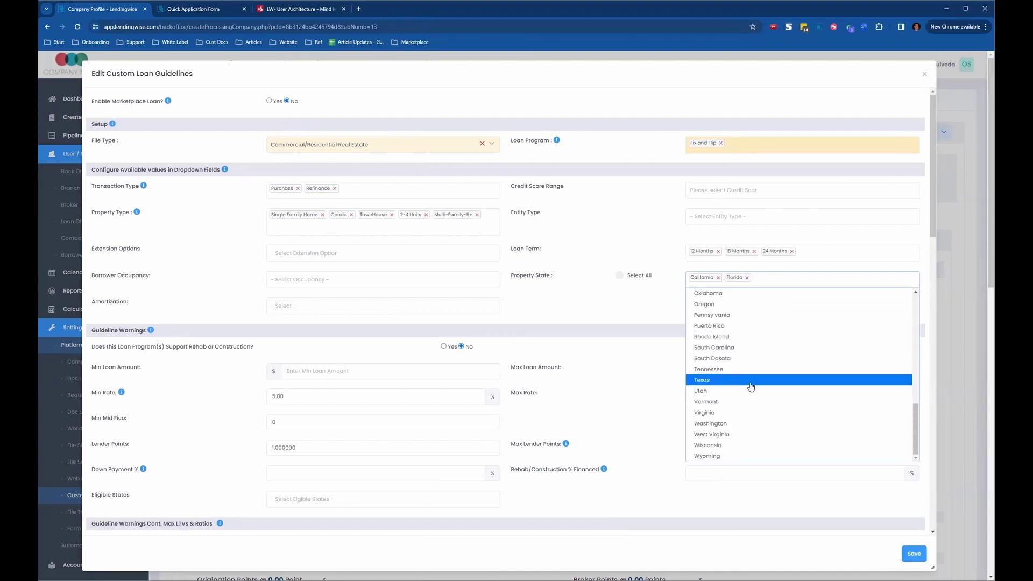
click(751, 386)
click(919, 557)
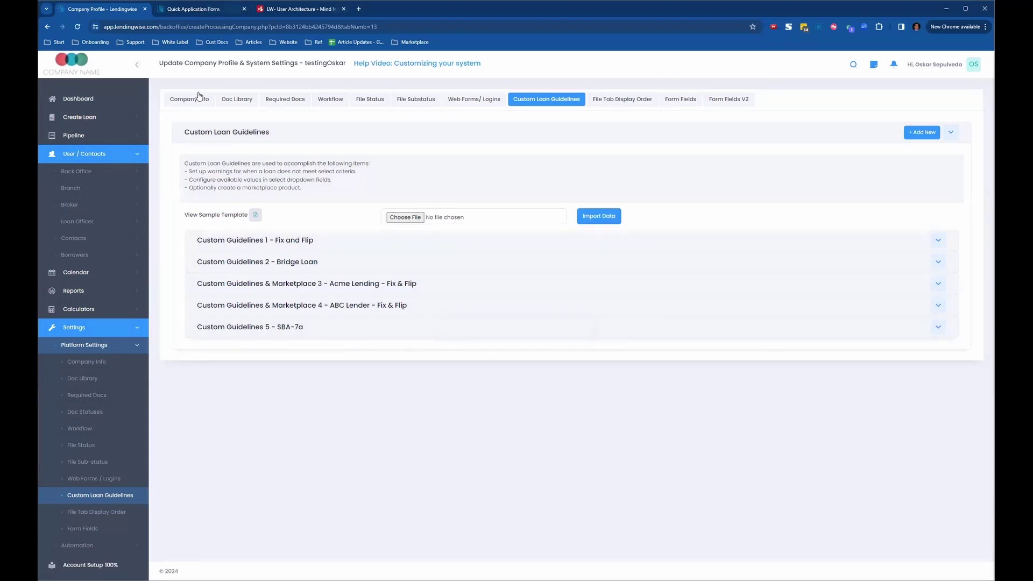
- Return to the Quick Application Form, reload it and answer No to the mortgage broker and loan officer questions
click(201, 9)
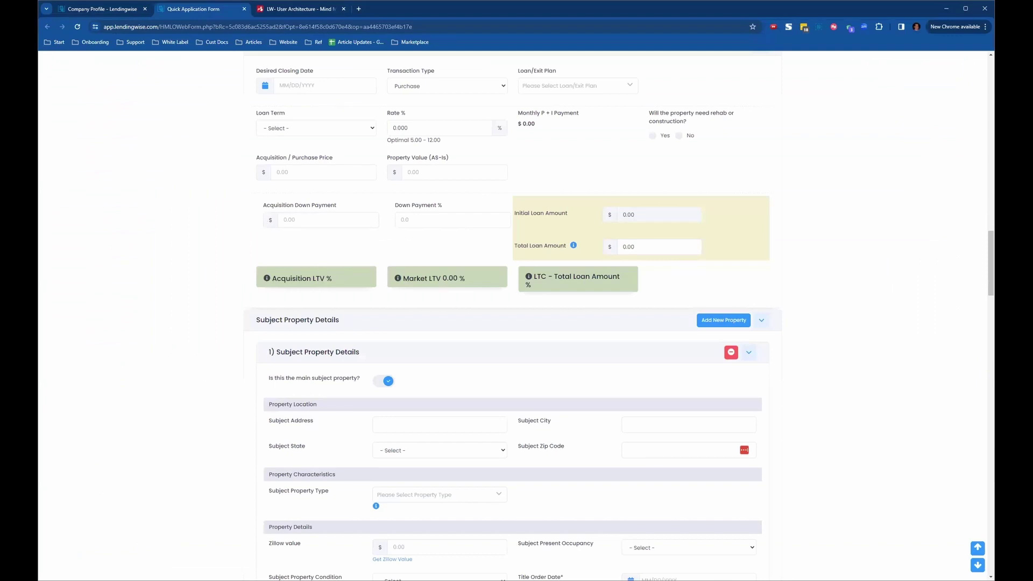
click(77, 27)
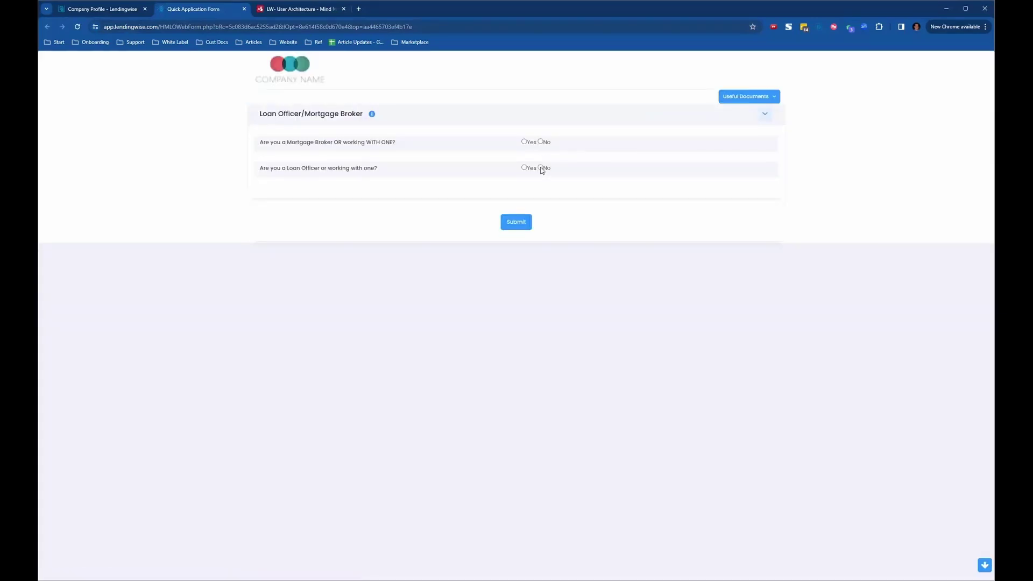
click(540, 167)
- Select Fix and Flip as the program in the reloaded application form
click(445, 218)
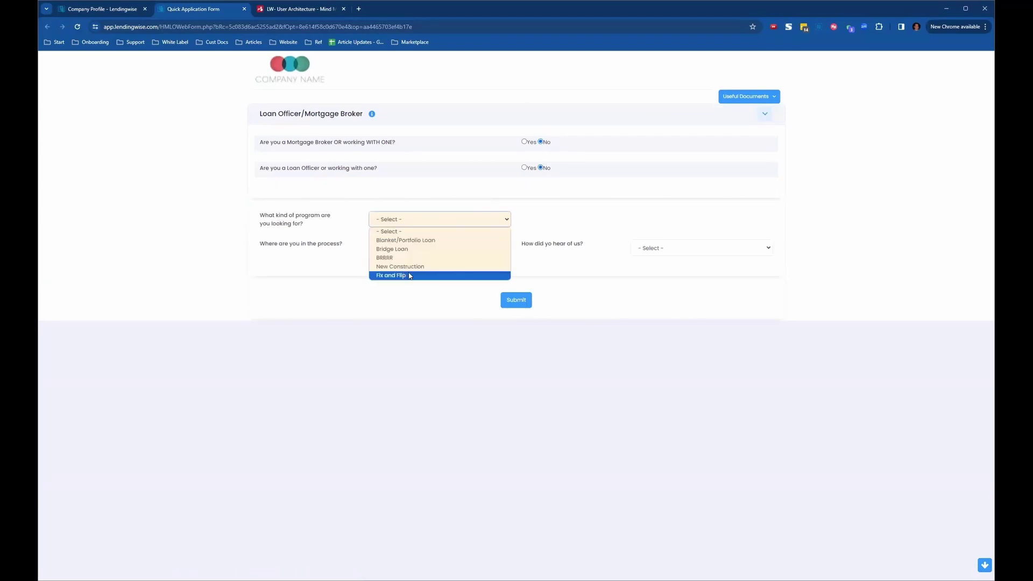
click(391, 275)
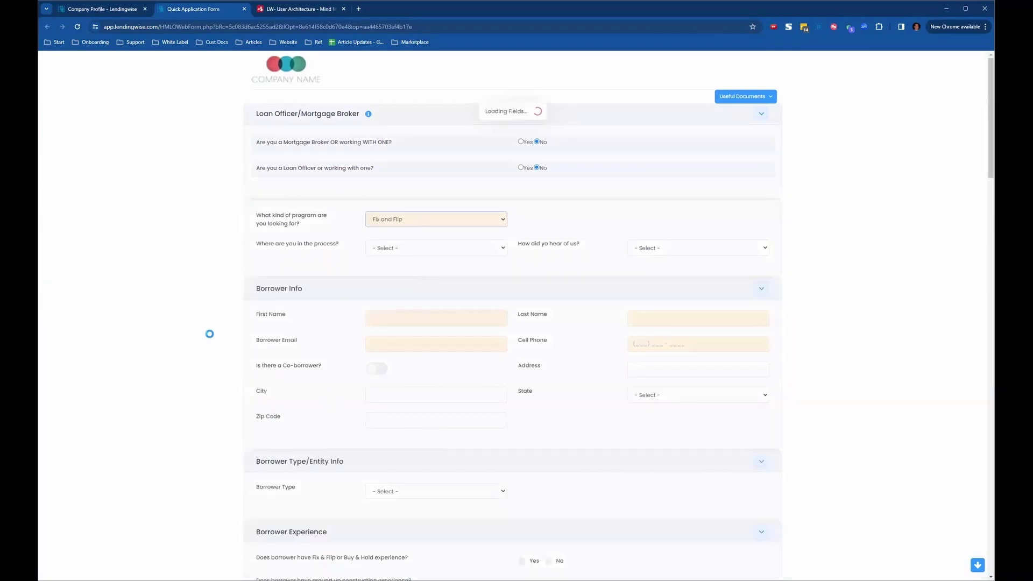
- Check which states the Subject State dropdown offers under Subject Property Details in the application form
scroll(214, 350, down, 3)
scroll(213, 350, down, 10)
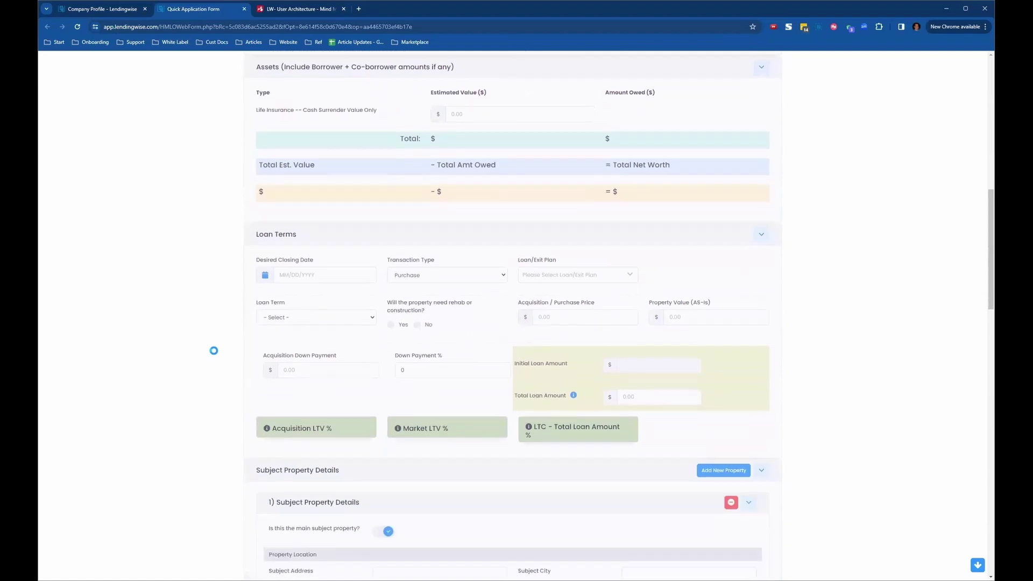
scroll(213, 351, down, 5)
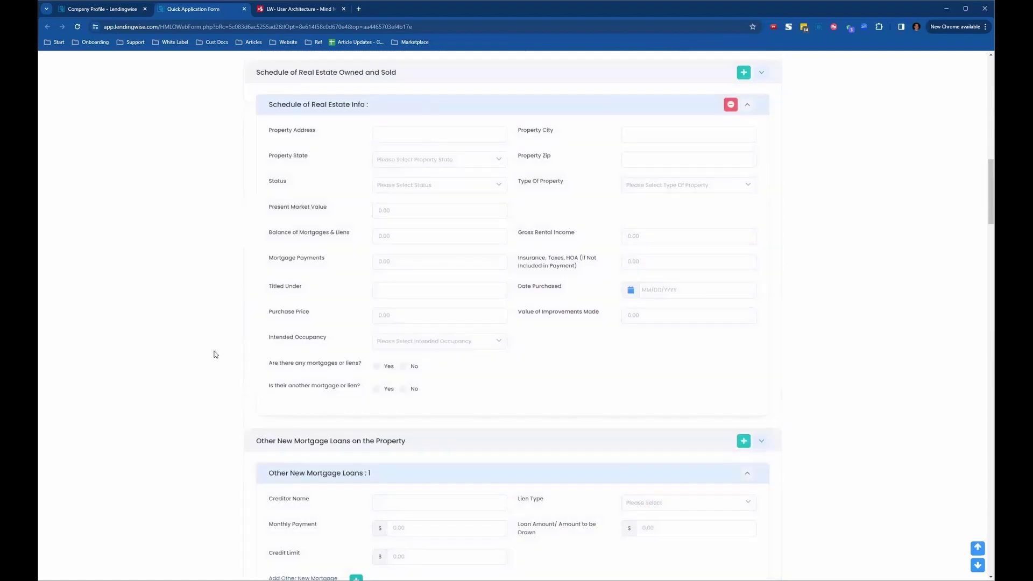
scroll(213, 354, up, 8)
scroll(214, 354, down, 12)
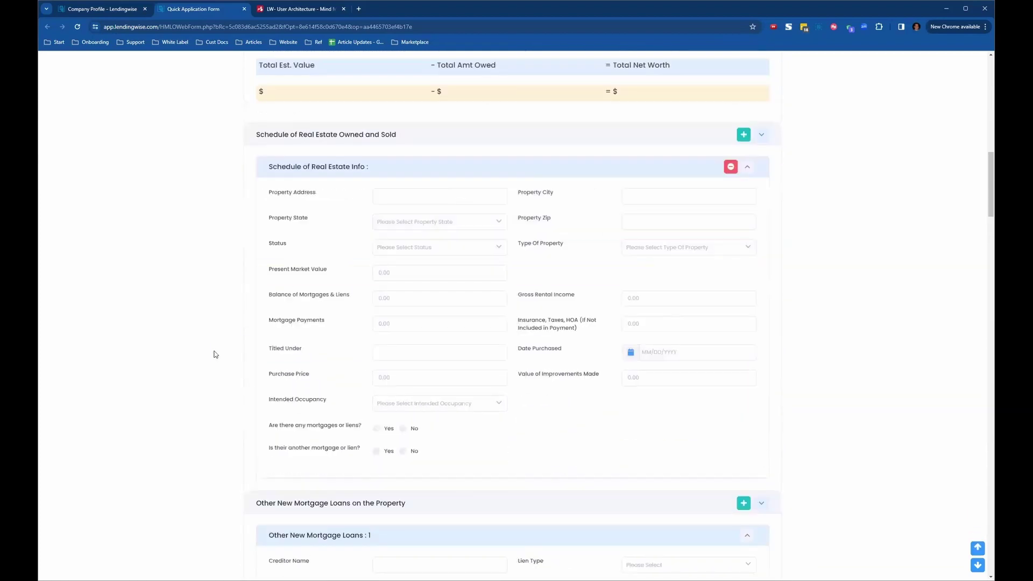
scroll(216, 354, down, 4)
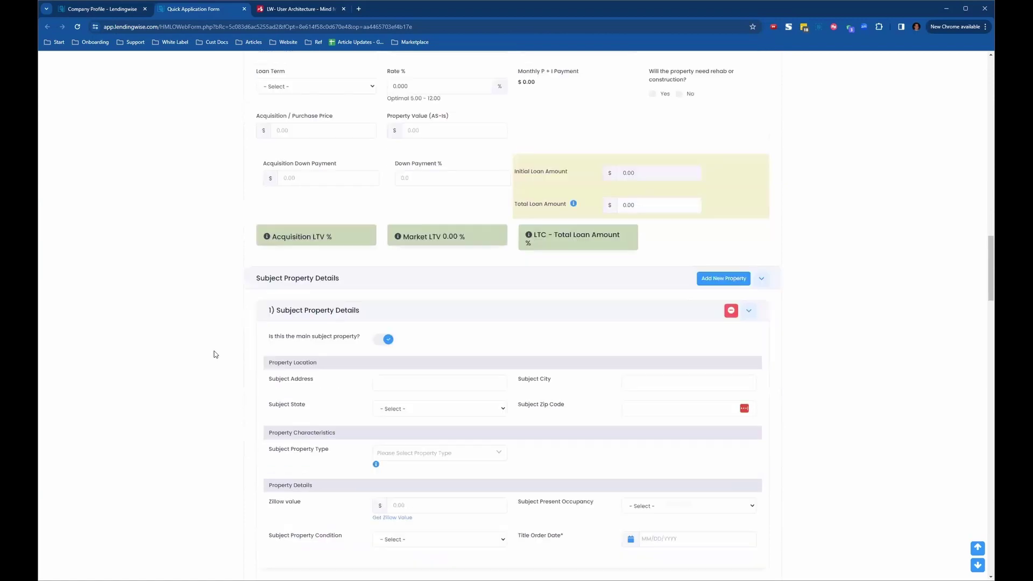
click(492, 410)
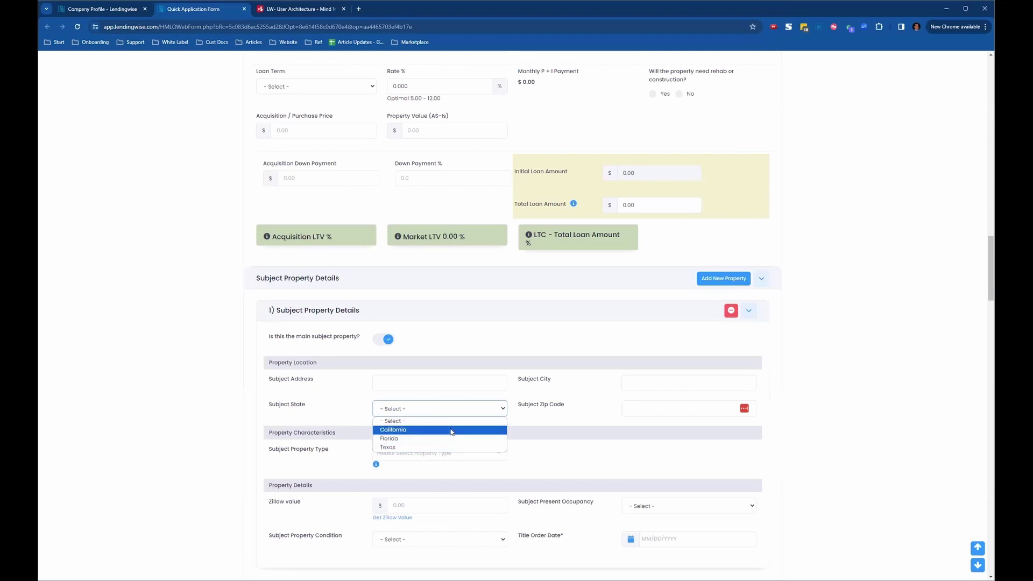
- Return to the company profile's Custom Loan Guidelines and open the Fix and Flip guideline for editing
click(129, 15)
click(113, 10)
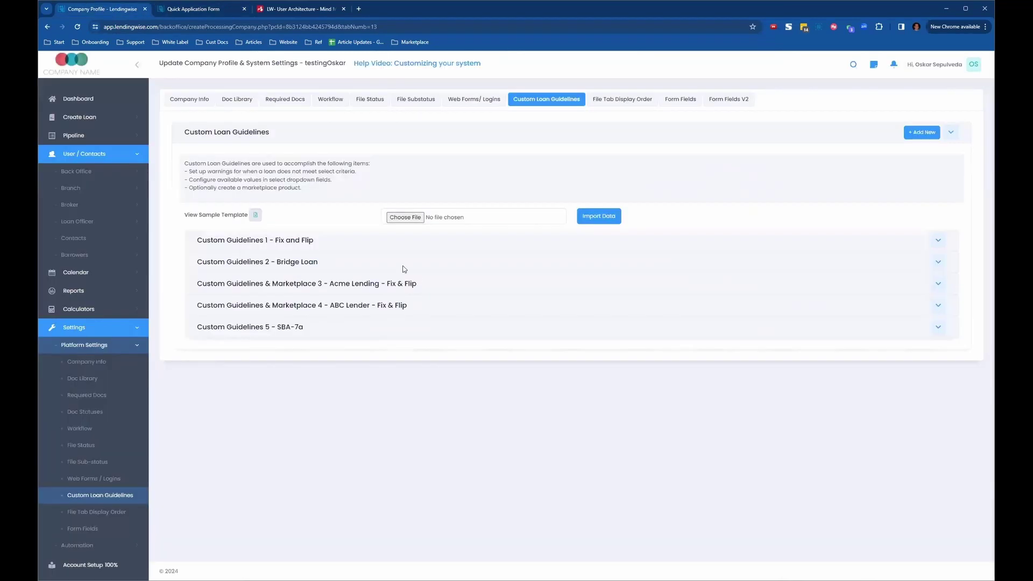
click(939, 238)
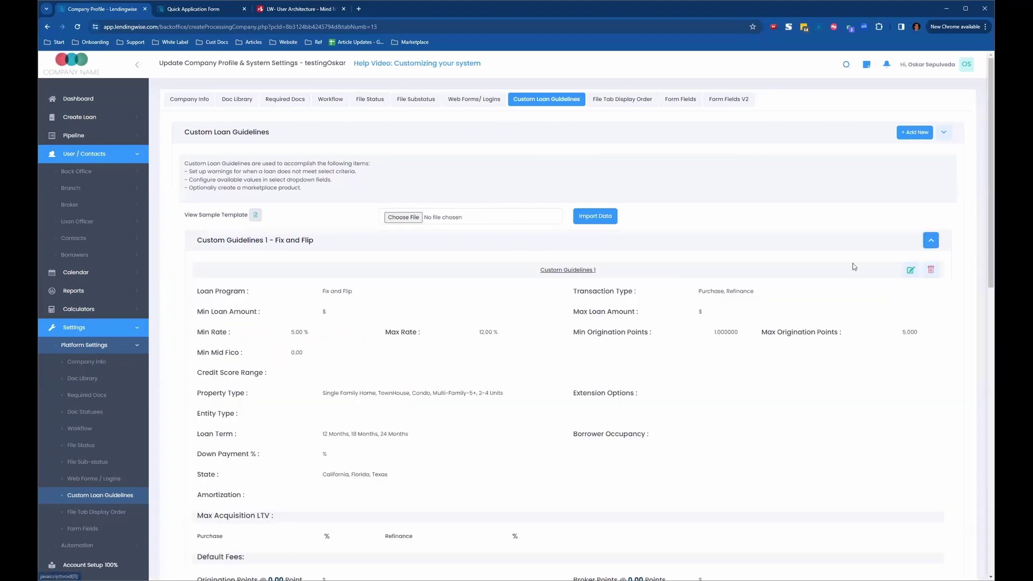
click(910, 270)
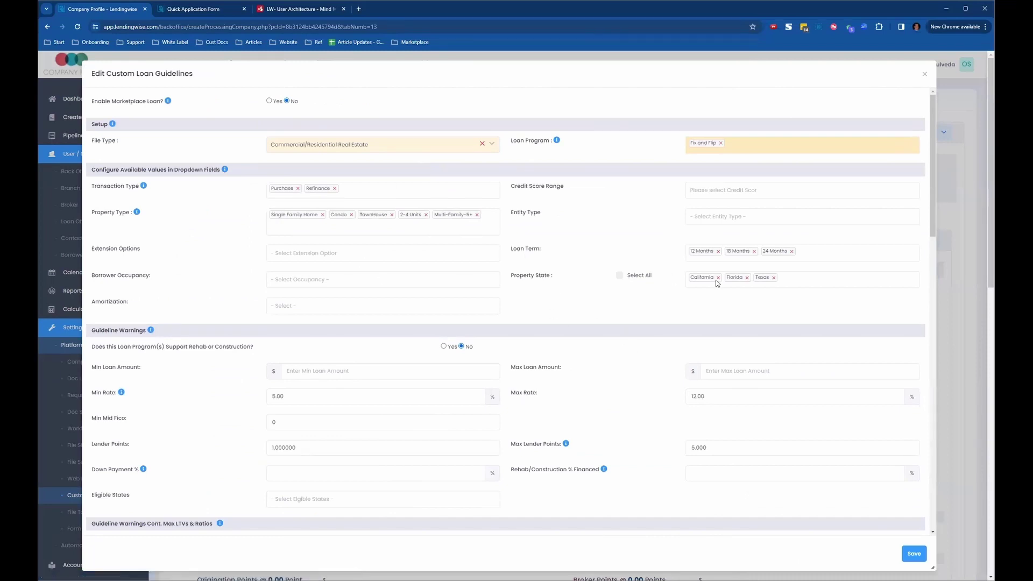
- Remove Texas, Florida and California from the guideline's property states, and make all states available instead
click(773, 278)
click(746, 277)
click(718, 277)
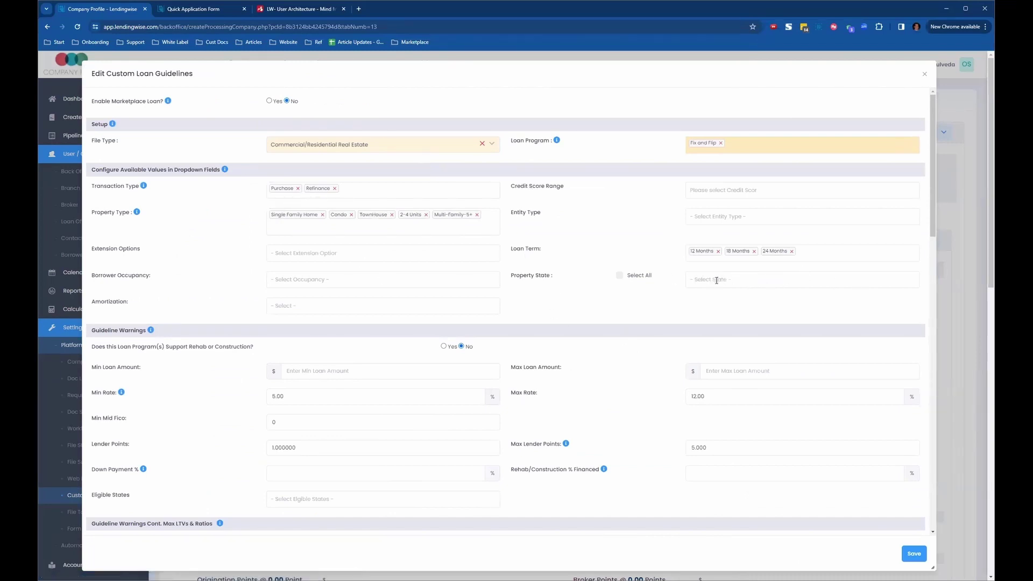
click(619, 277)
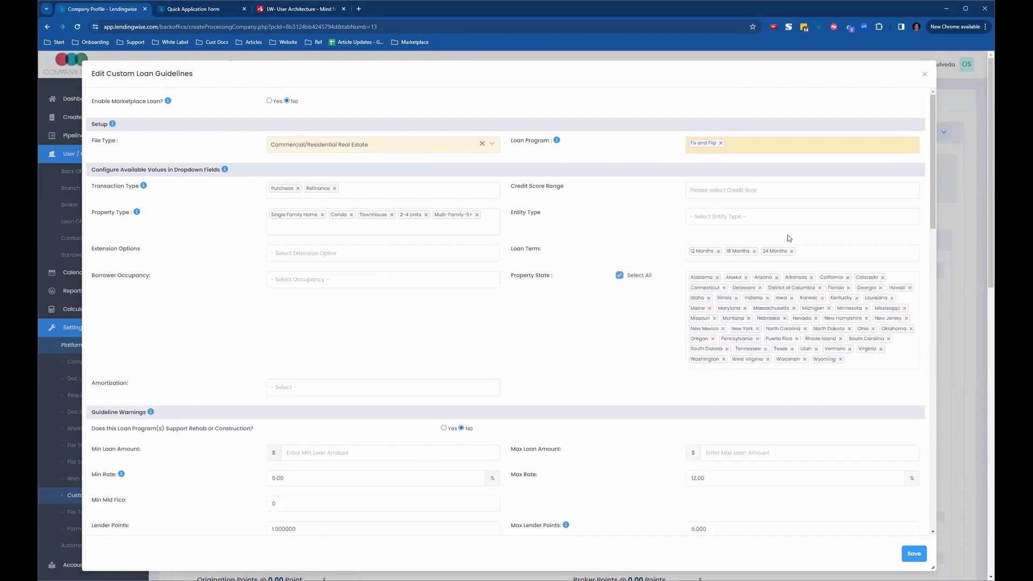